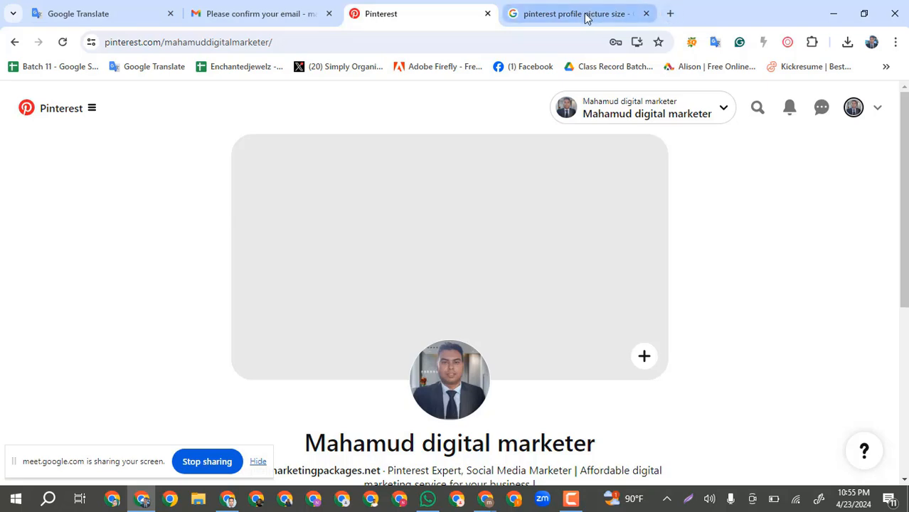
- View the Pinterest profile picture size search results and return to the Pinterest profile page
click(585, 14)
click(446, 14)
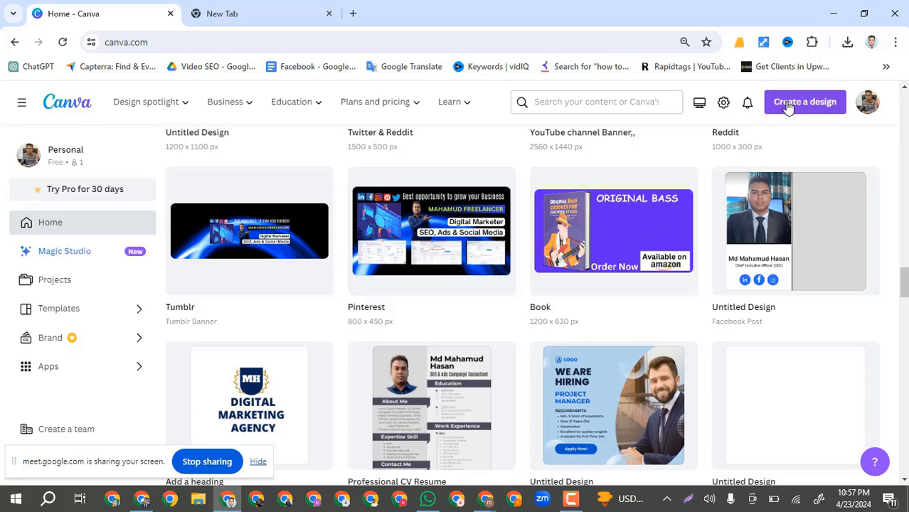
- Look through the recent designs on the Canva home page
scroll(379, 281, up, 5)
scroll(372, 287, up, 10)
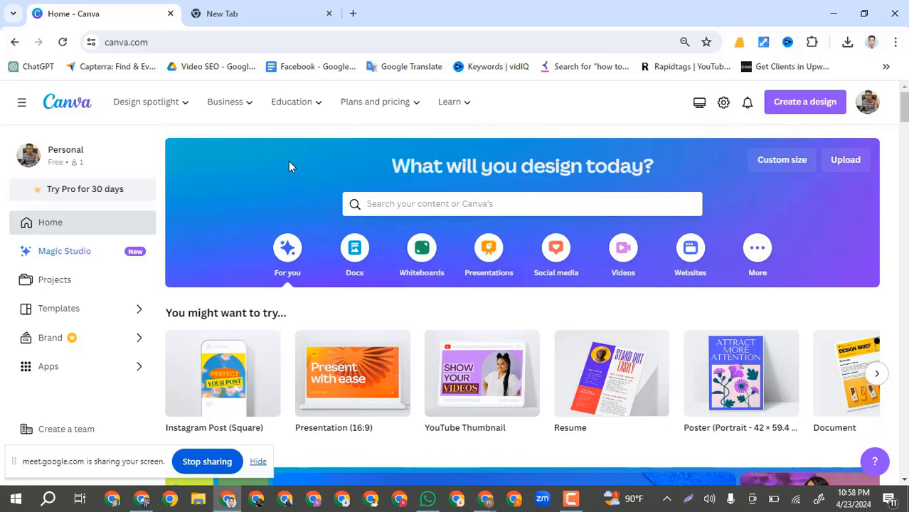
scroll(286, 161, down, 10)
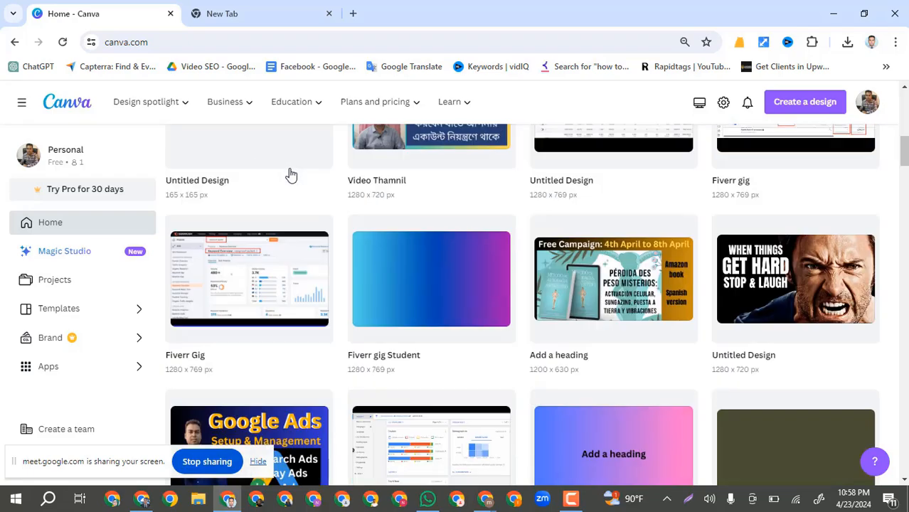
scroll(290, 176, down, 12)
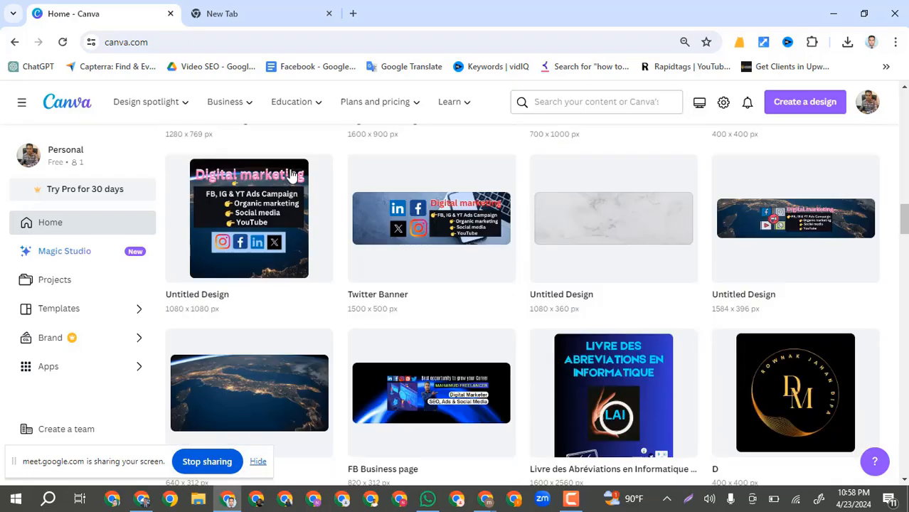
scroll(291, 175, down, 10)
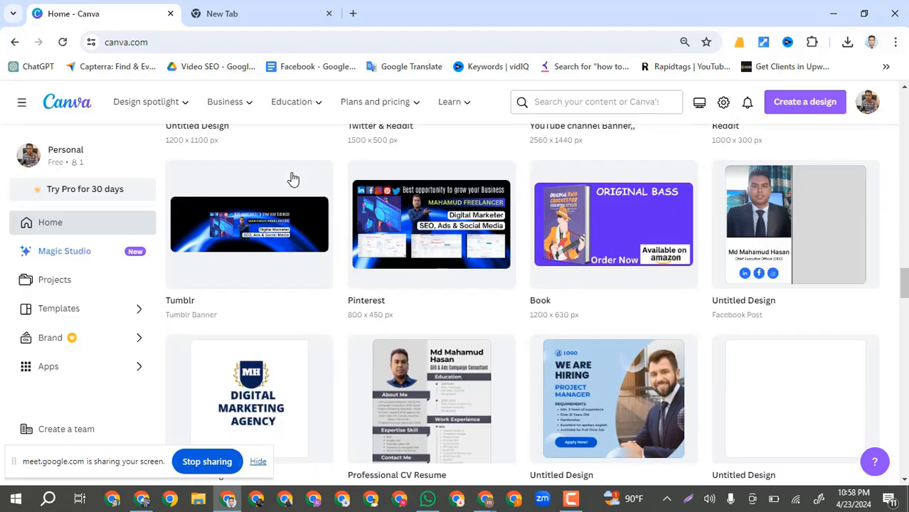
scroll(290, 179, up, 20)
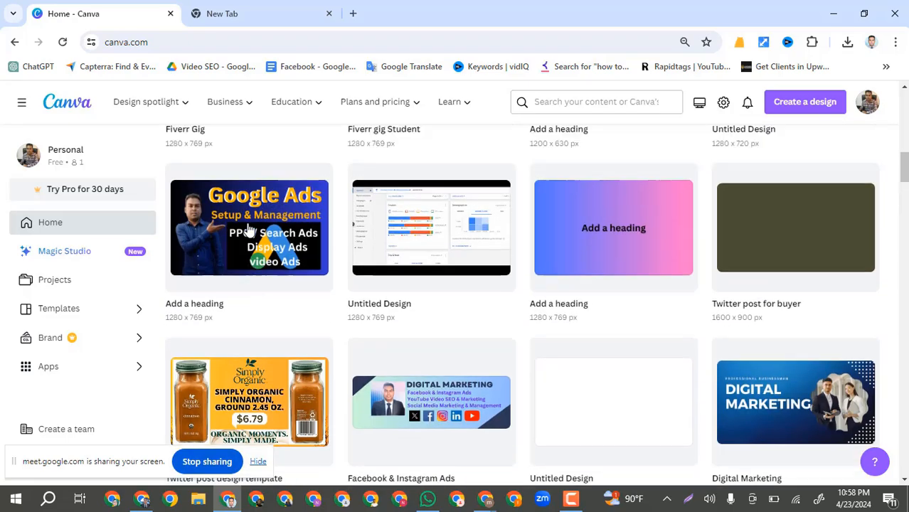
scroll(249, 230, up, 10)
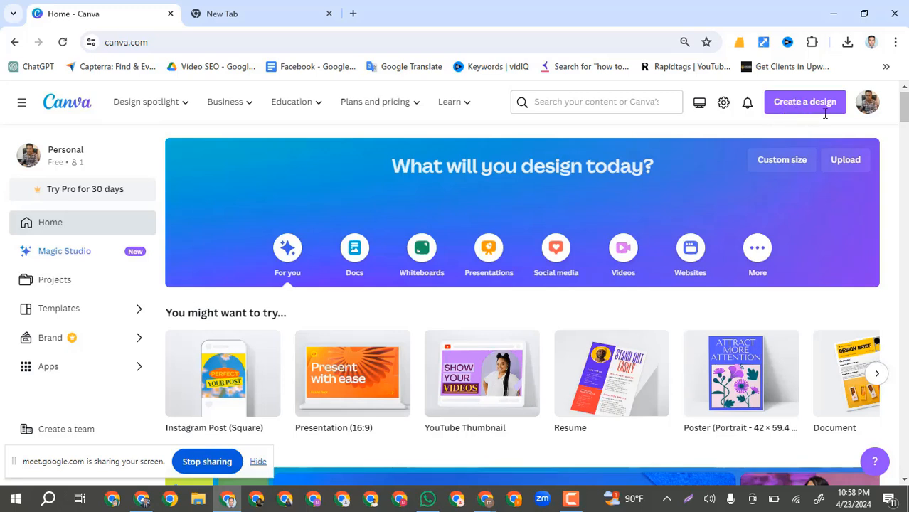
- Create a new blank custom-size design of 800 × 450 px and close the empty browser tab
click(795, 105)
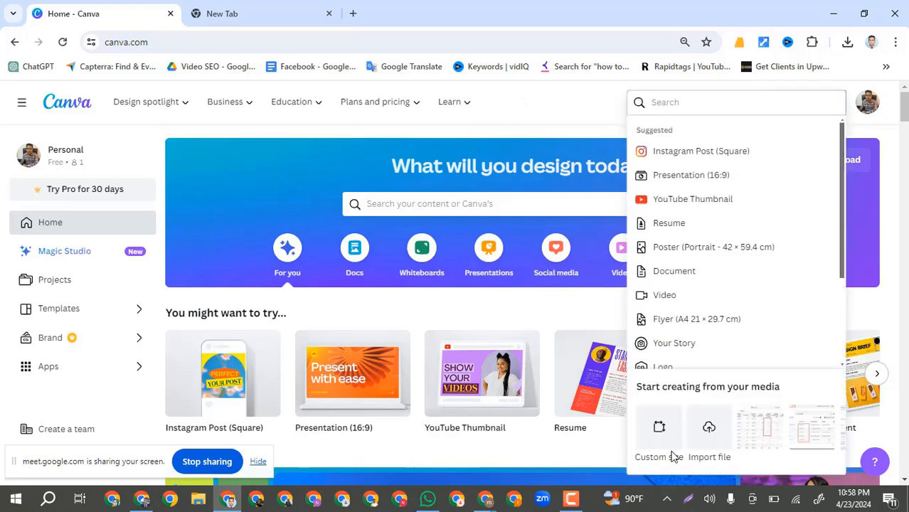
scroll(665, 438, down, 2)
click(661, 430)
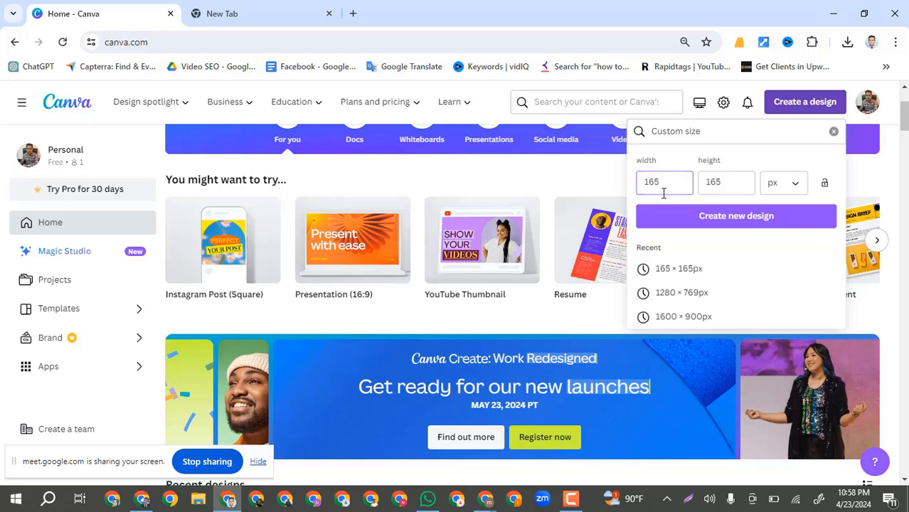
drag(664, 190, 644, 182)
text(800)
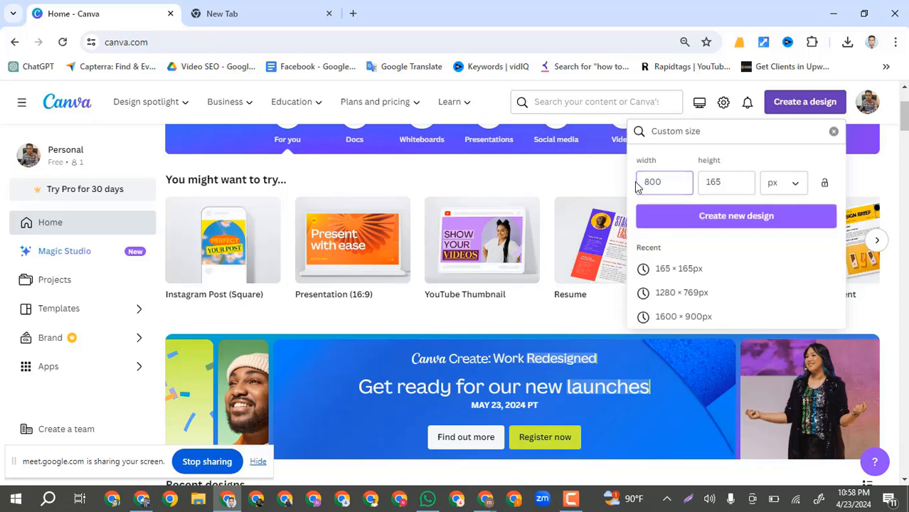
click(706, 181)
drag(730, 181, 690, 181)
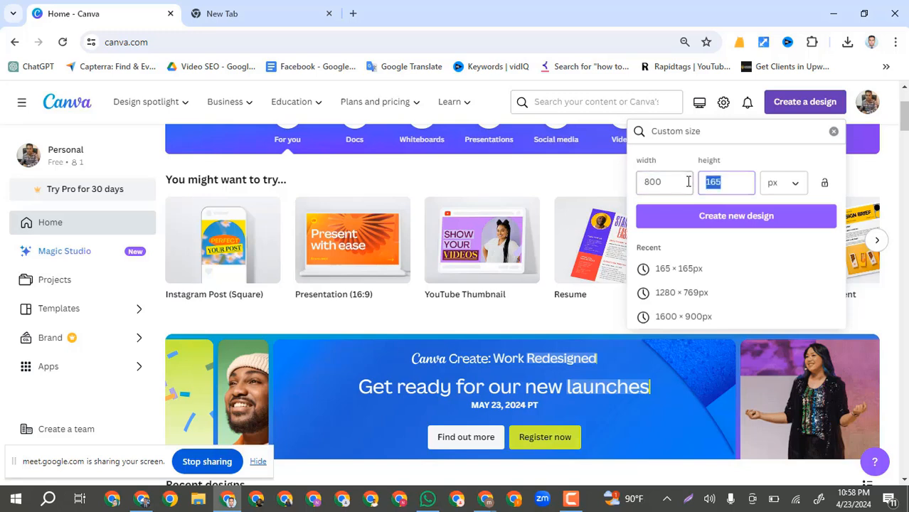
text(450)
click(740, 217)
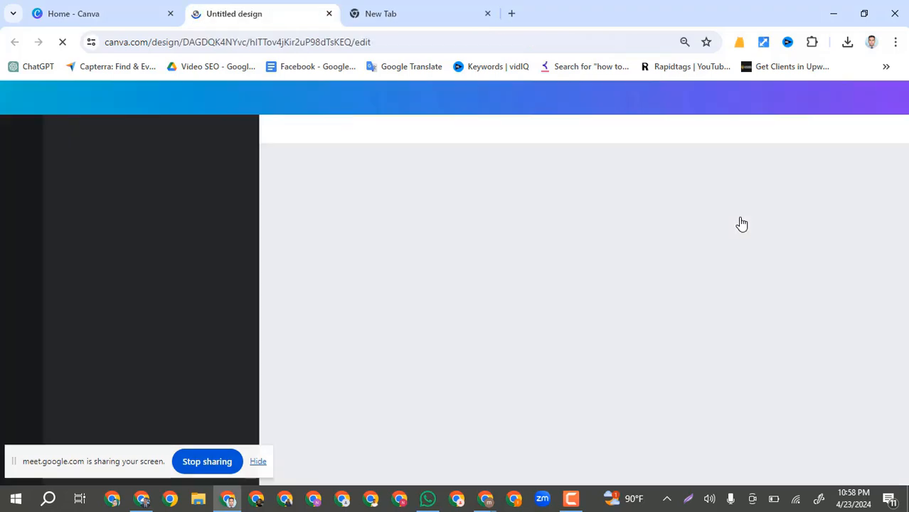
click(488, 13)
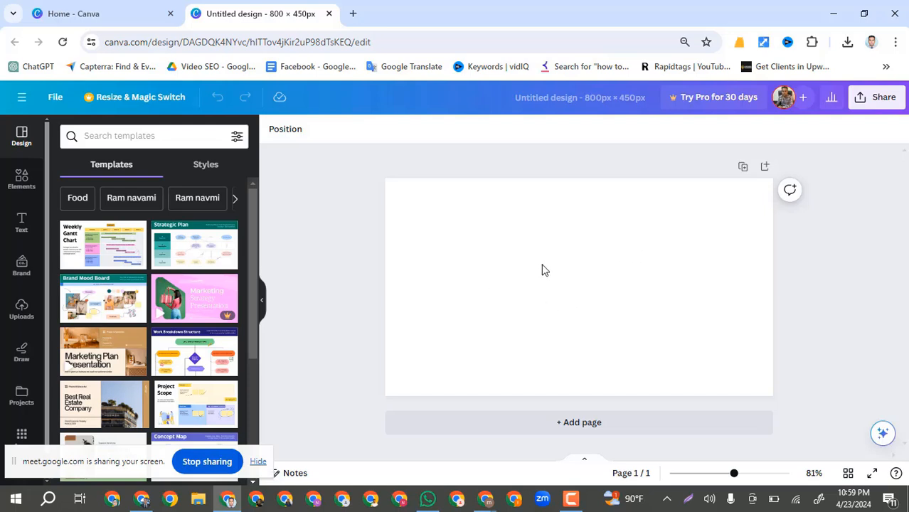
- Open the existing 800 × 450 px Pinterest design from the recent designs and close its duplicate tabs
click(122, 13)
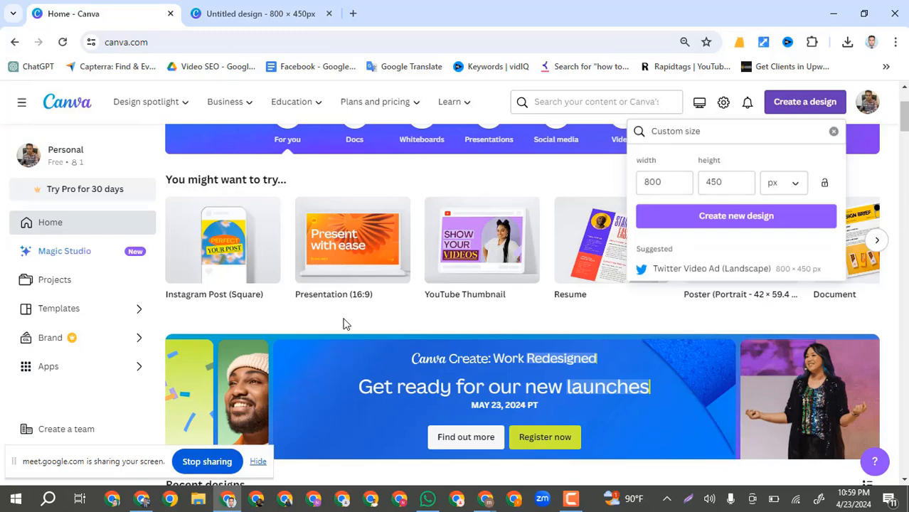
scroll(337, 310, down, 5)
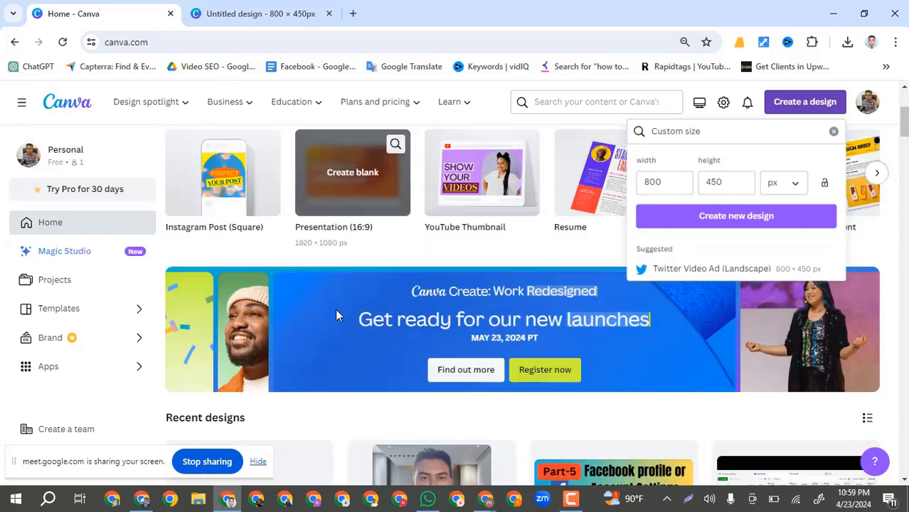
scroll(337, 312, down, 10)
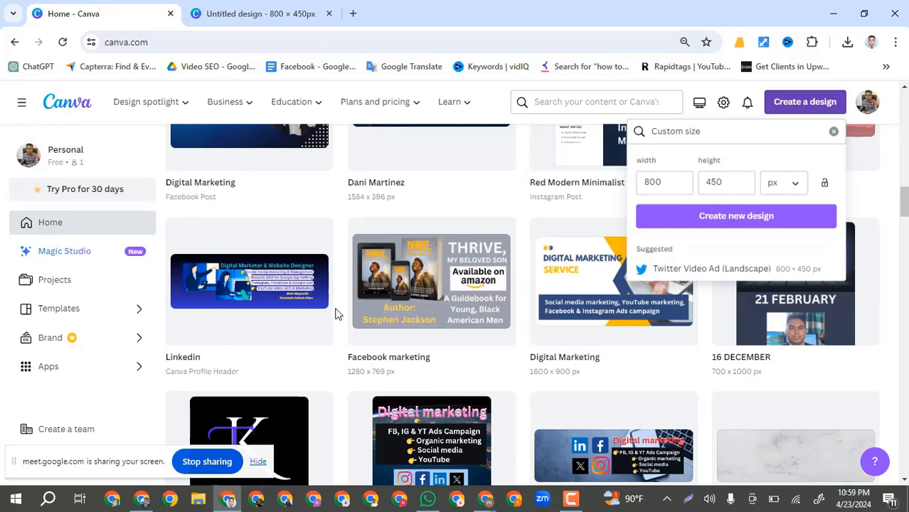
scroll(335, 313, down, 4)
scroll(335, 314, down, 7)
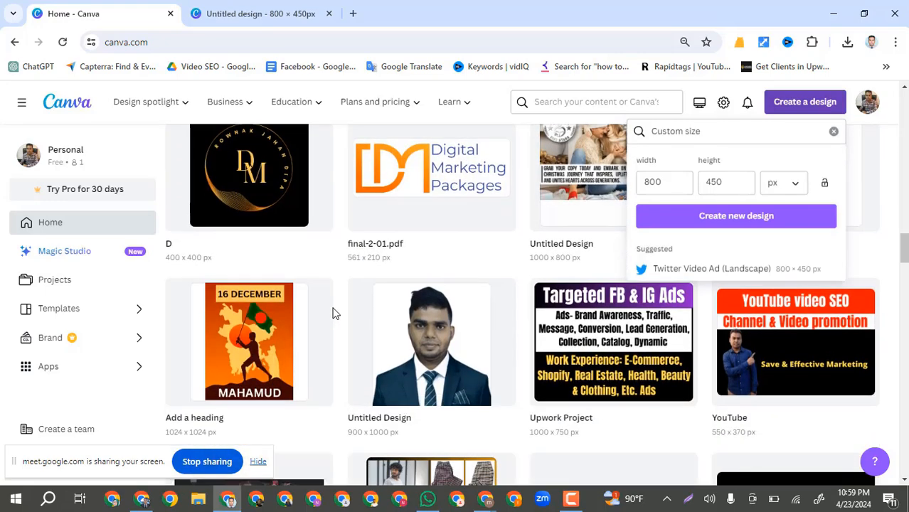
scroll(337, 313, up, 2)
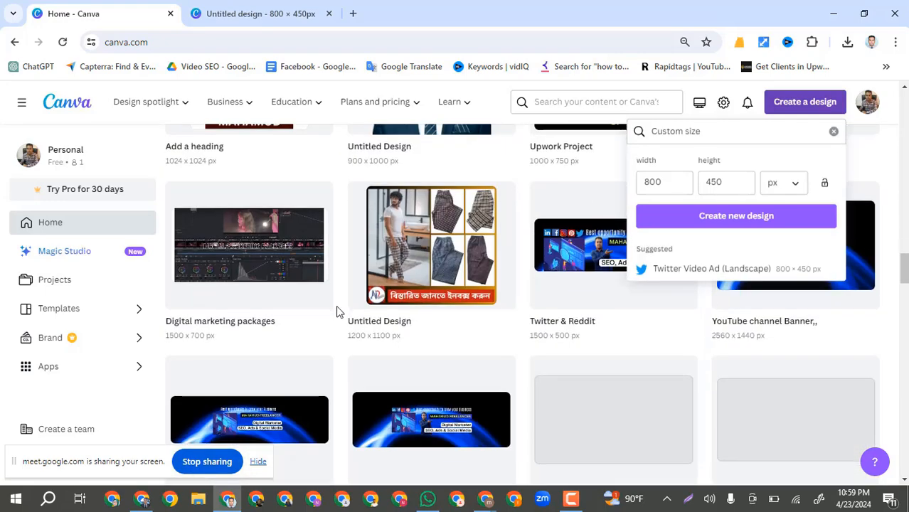
scroll(337, 313, down, 7)
scroll(339, 311, up, 1)
scroll(338, 312, up, 3)
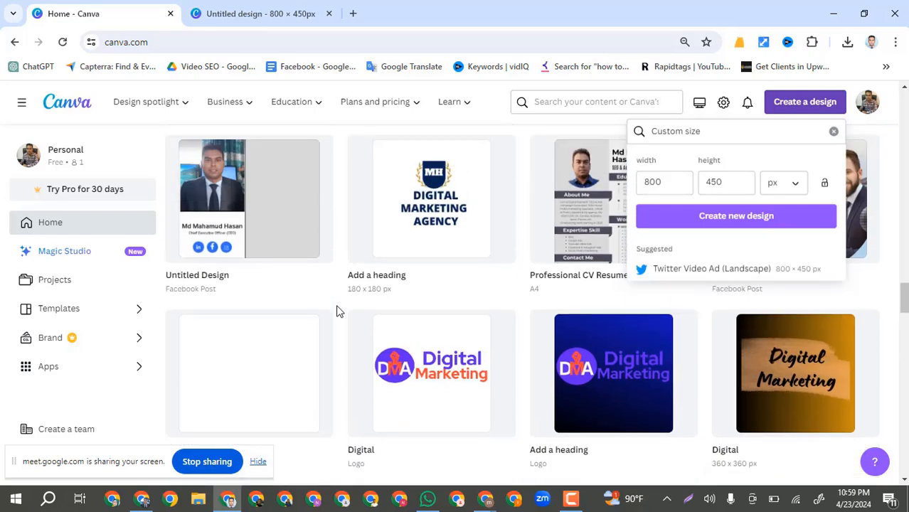
scroll(337, 311, down, 4)
scroll(338, 310, up, 1)
scroll(336, 310, up, 7)
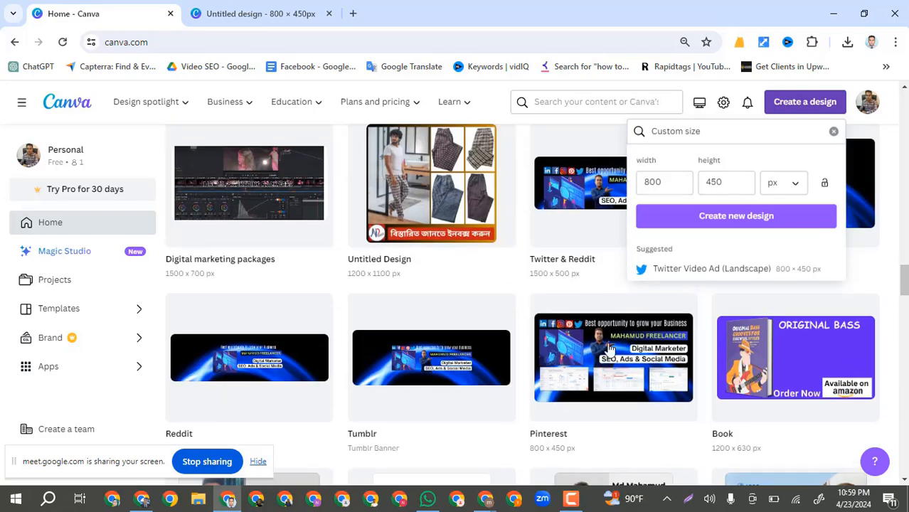
click(608, 349)
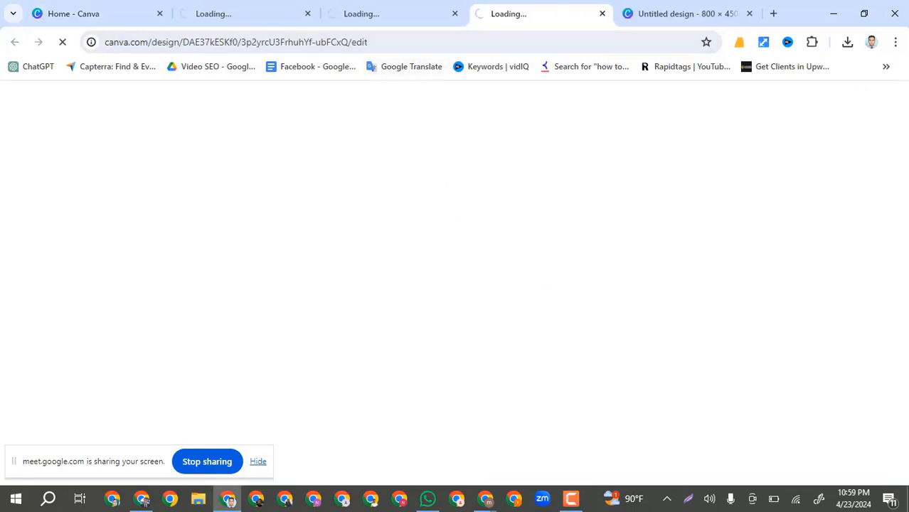
click(455, 13)
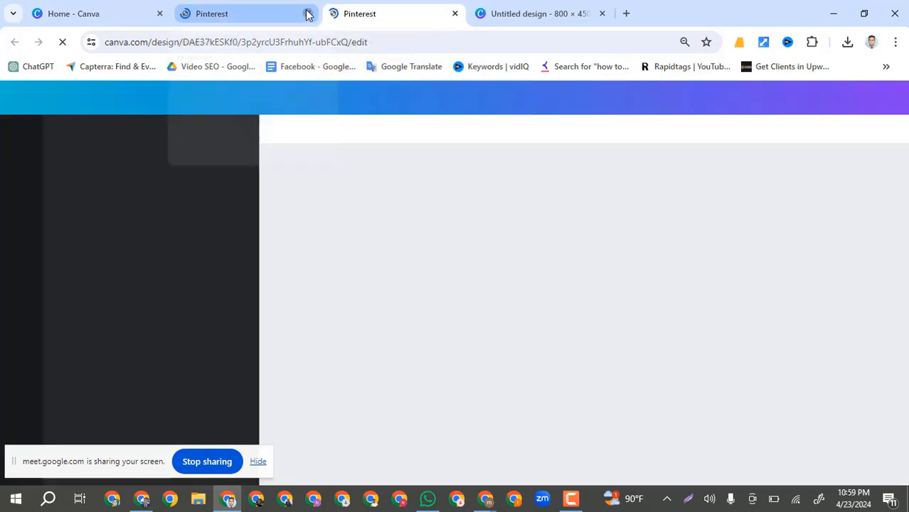
click(308, 14)
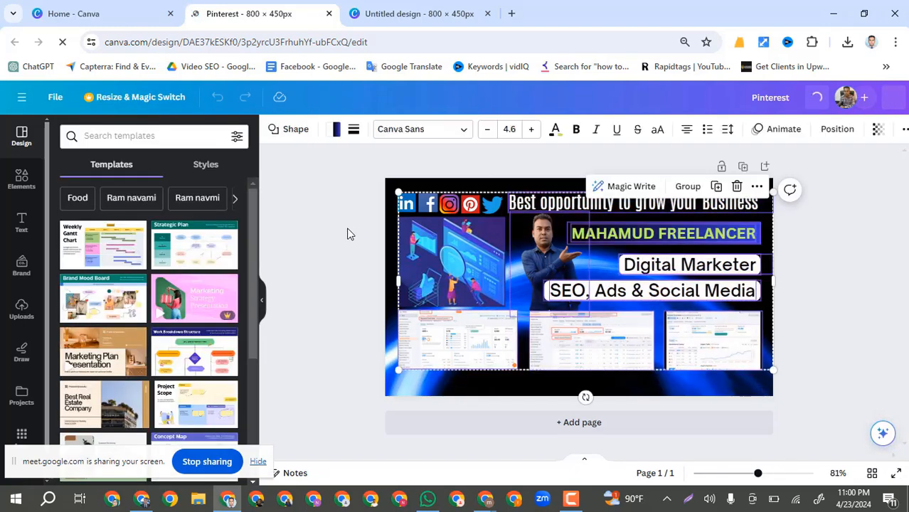
- Delete the three dashboard screenshots and the cut-out photo of the man from the banner
click(448, 349)
key(Delete)
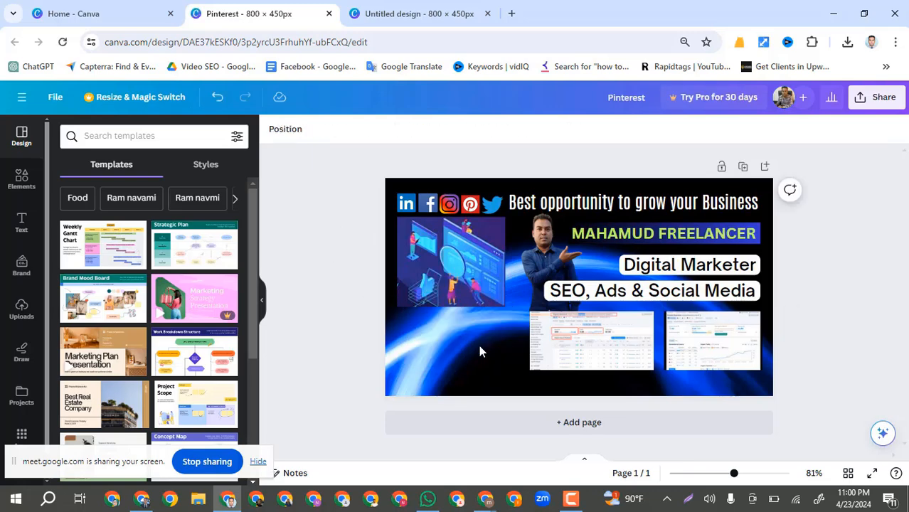
click(541, 345)
key(Delete)
click(722, 343)
key(Delete)
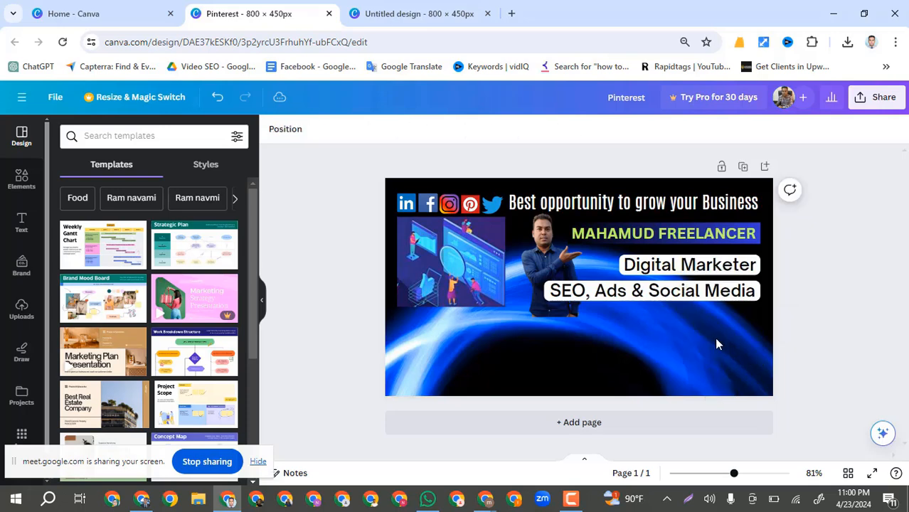
click(546, 257)
key(Delete)
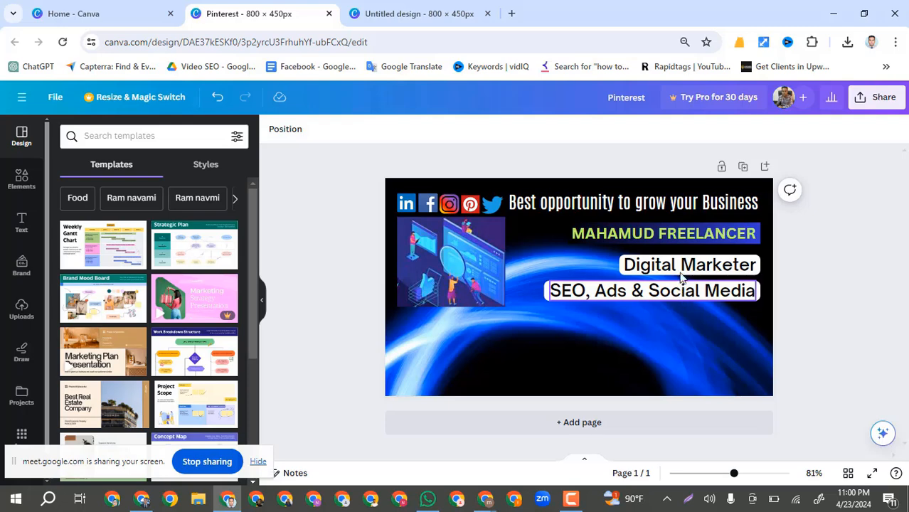
- Replace the green name line in the banner with the owner's first name followed by "Digital Marketer"
click(647, 293)
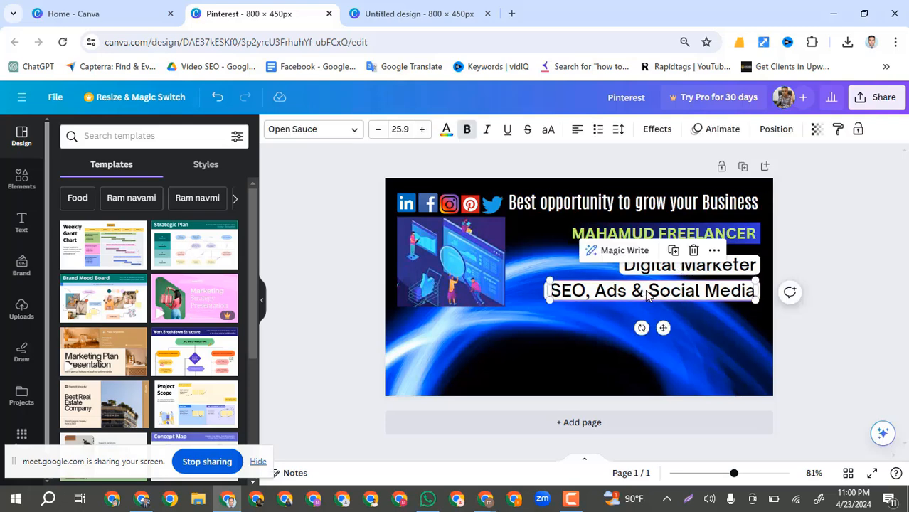
click(537, 257)
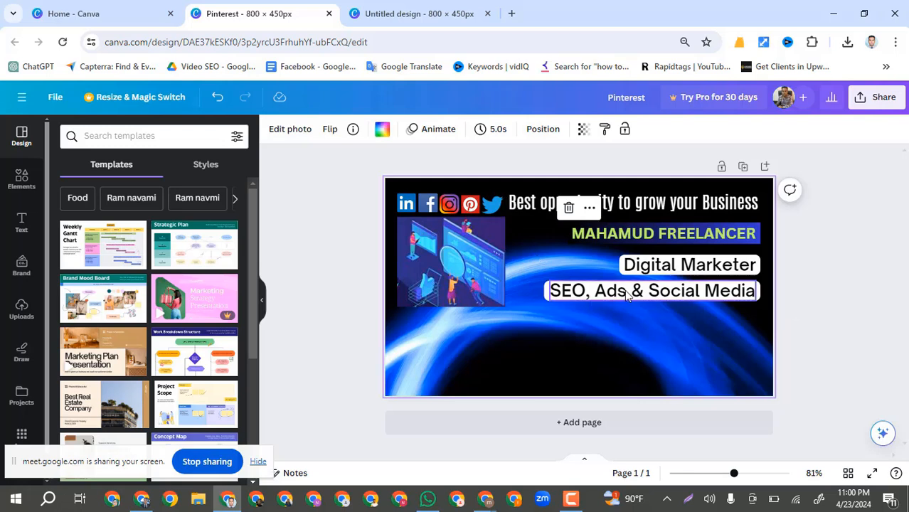
click(669, 239)
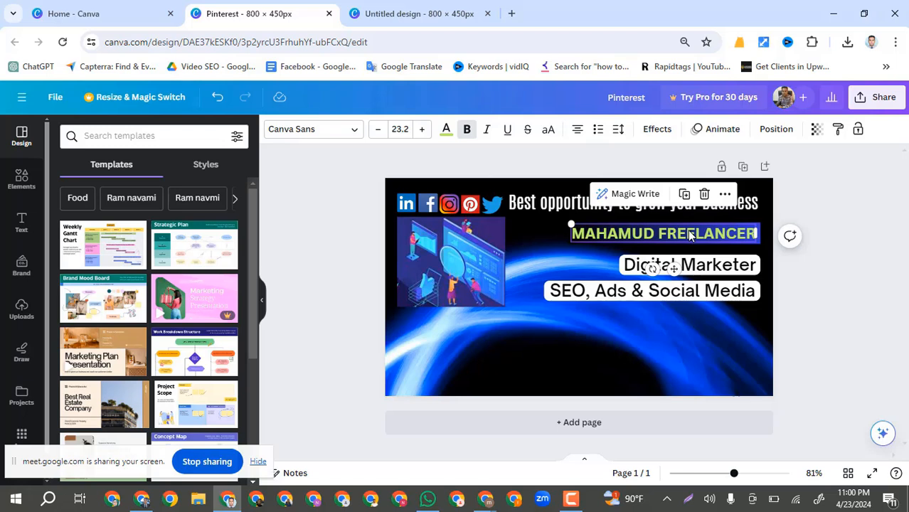
click(688, 236)
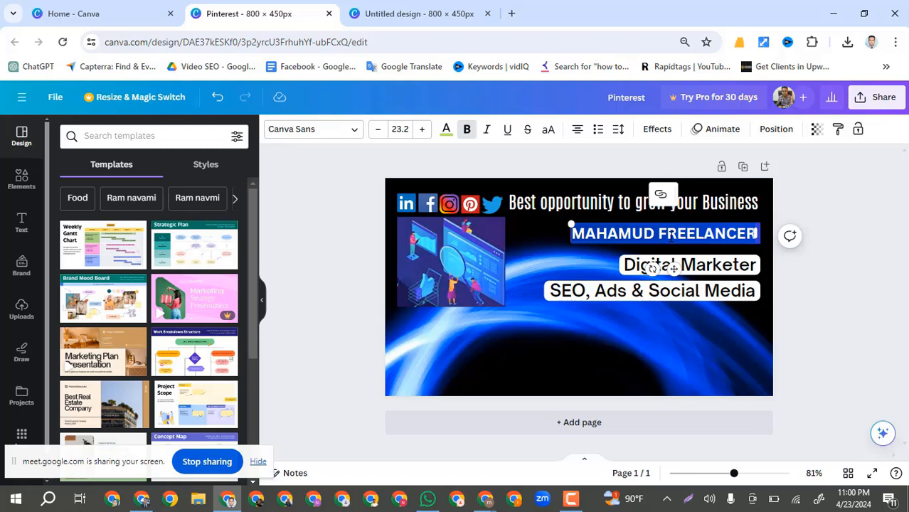
text(Maha)
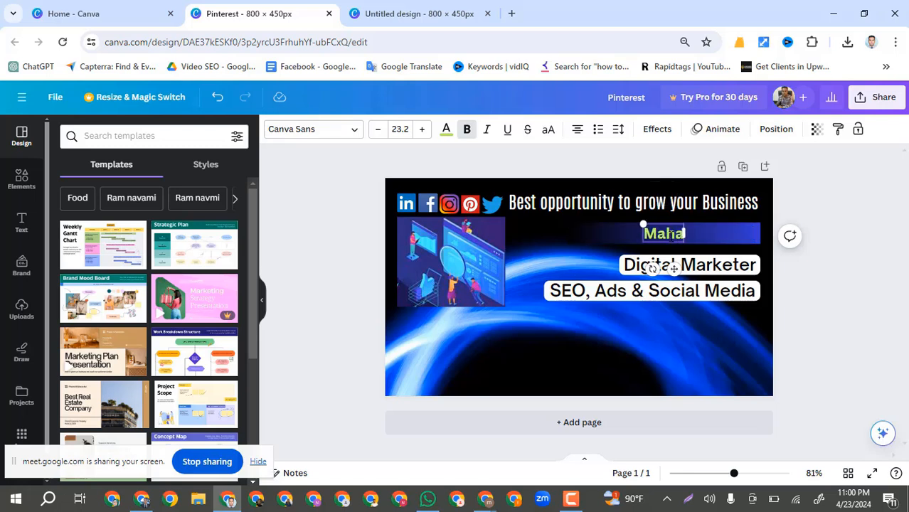
text(mud)
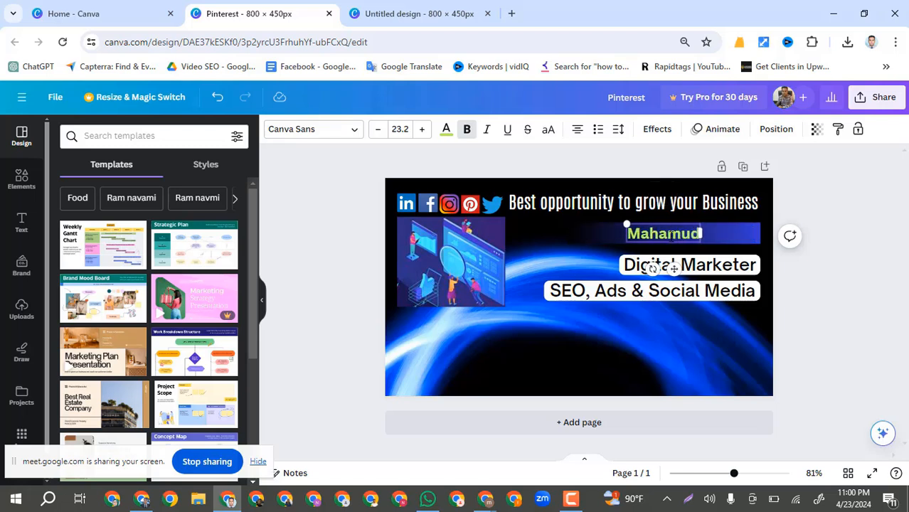
text(d Digital)
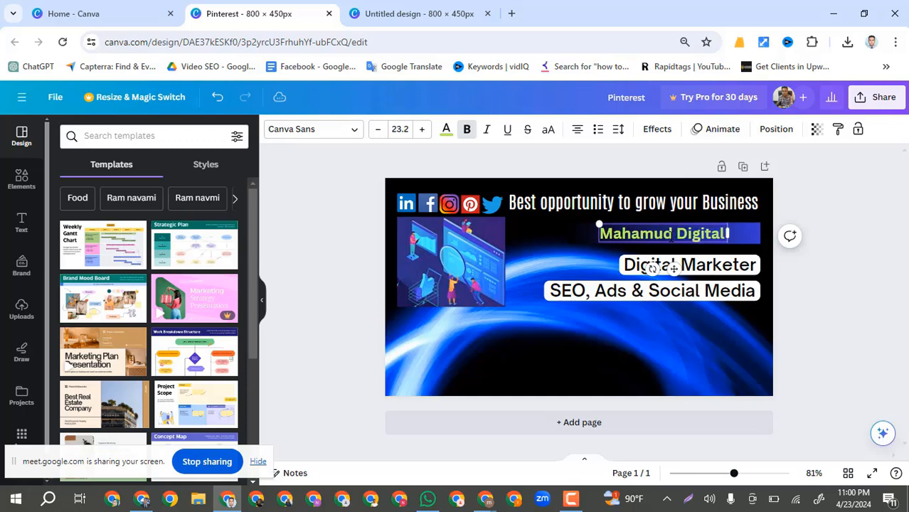
text( Mar)
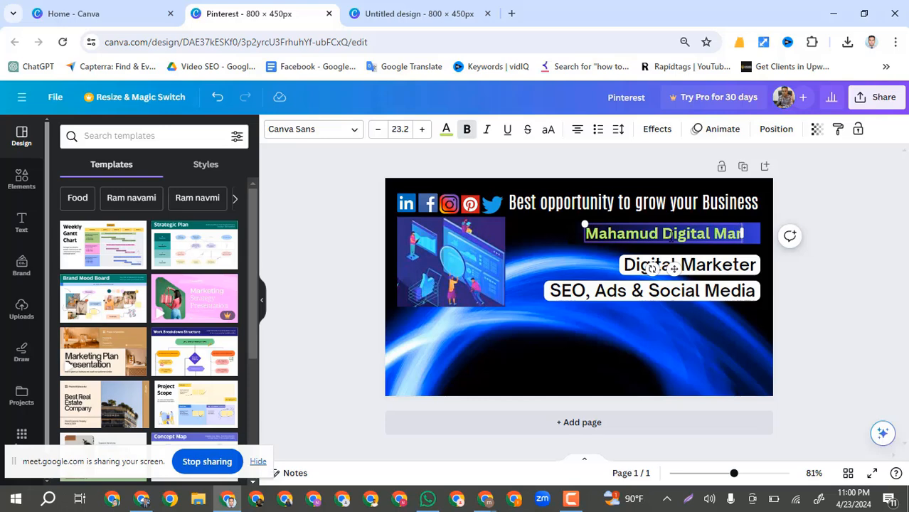
text(keter)
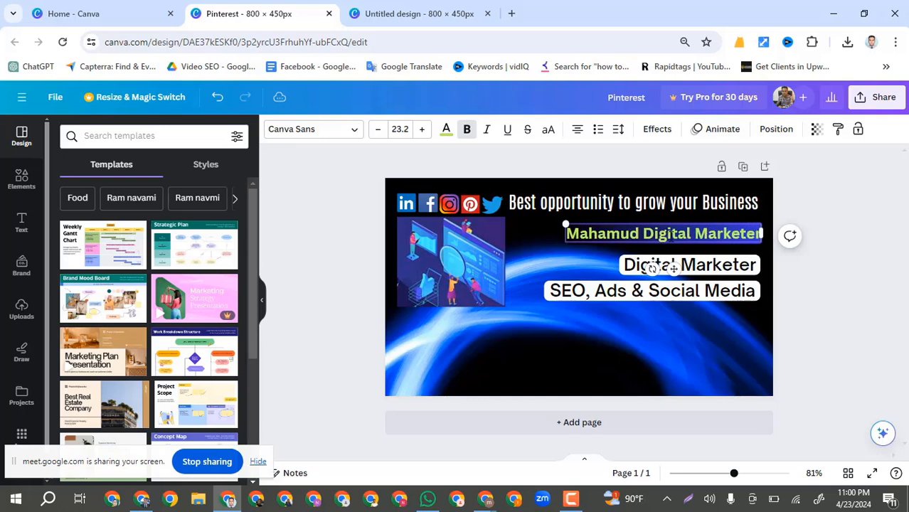
- Replace the "Digital Marketer" text on the upper white label with "Pinterest Expert"
click(691, 266)
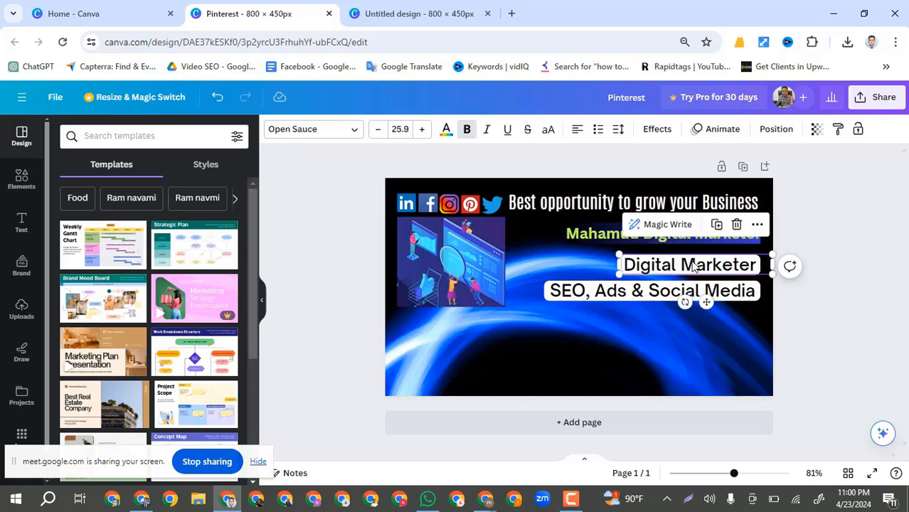
double_click(694, 267)
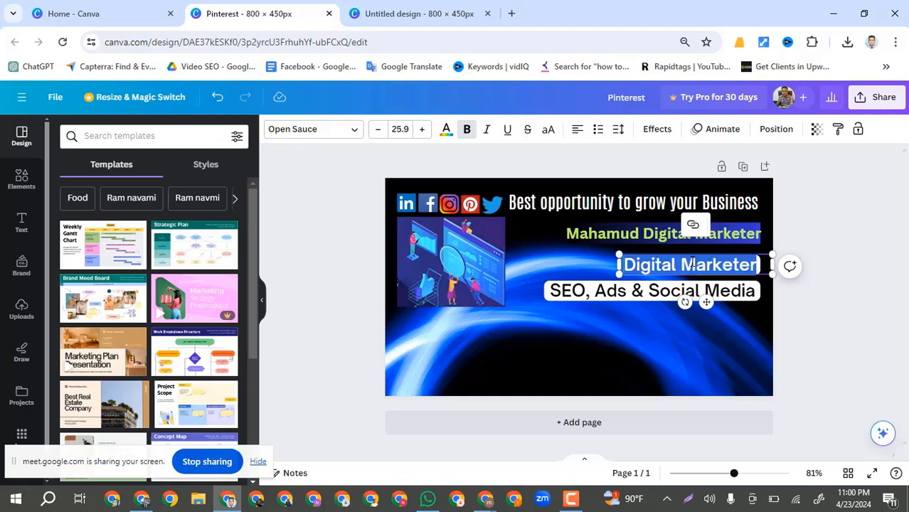
text(Pin)
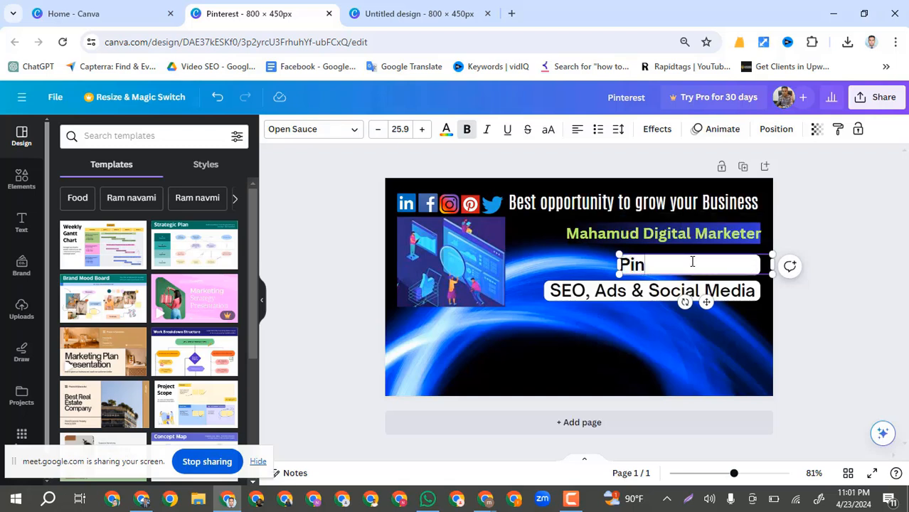
text(terest Exp)
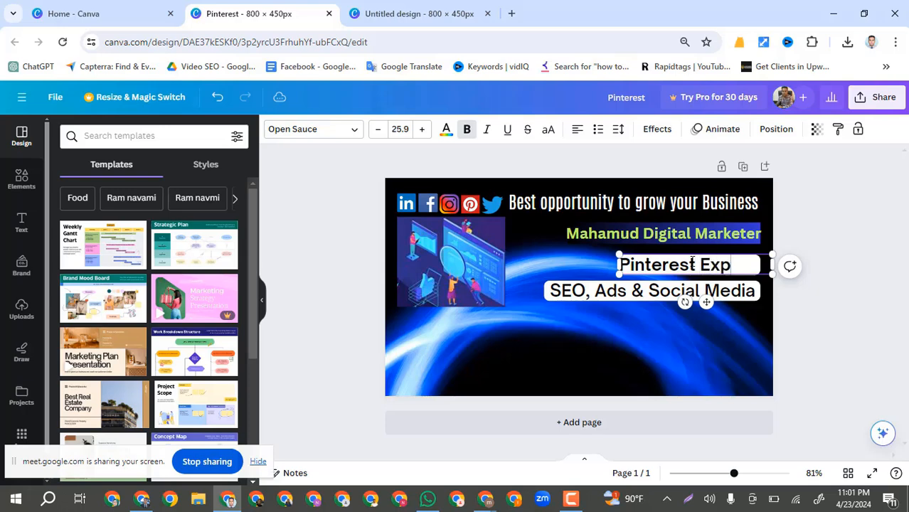
text(ert)
click(616, 342)
- Enlarge the green name line to font size 29.4, extending it towards the illustration
double_click(626, 292)
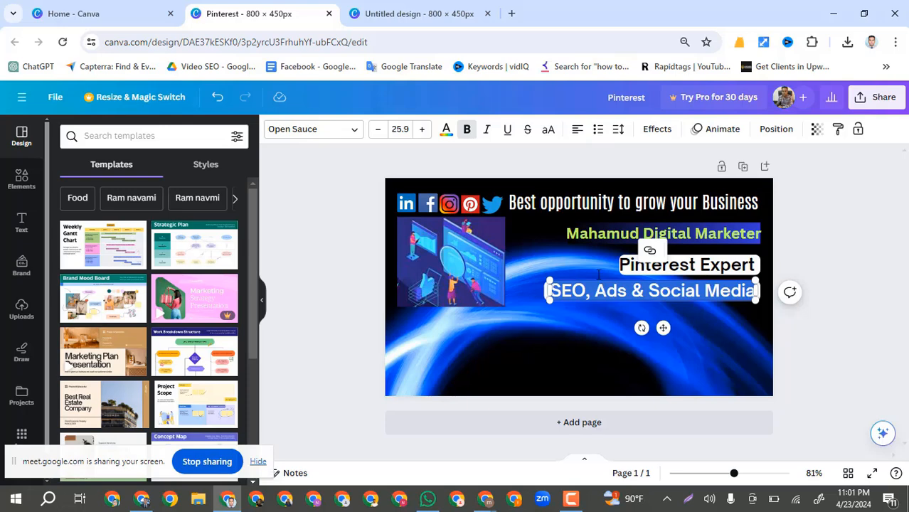
click(572, 235)
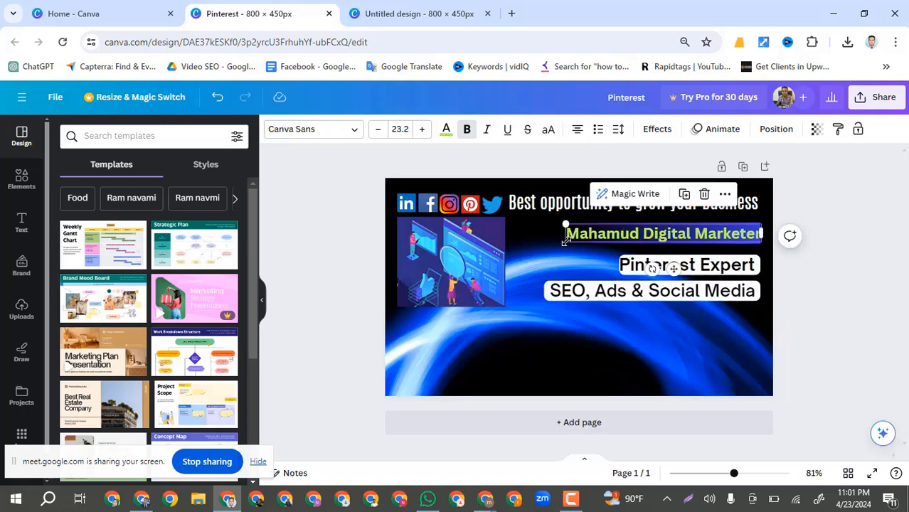
drag(566, 242, 514, 249)
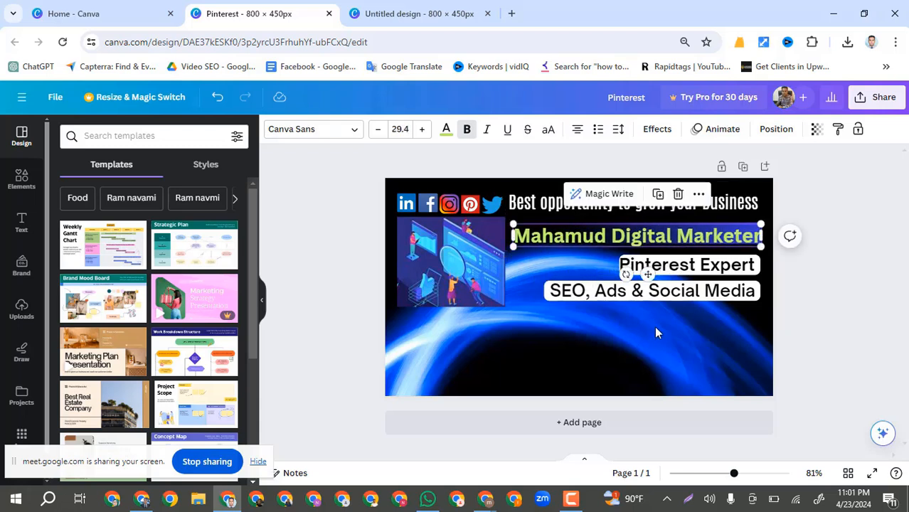
click(656, 333)
- Enlarge the two white labels together with their text to font size 30, extending them towards the illustration
drag(754, 309, 623, 257)
drag(542, 302, 514, 335)
drag(615, 342, 615, 342)
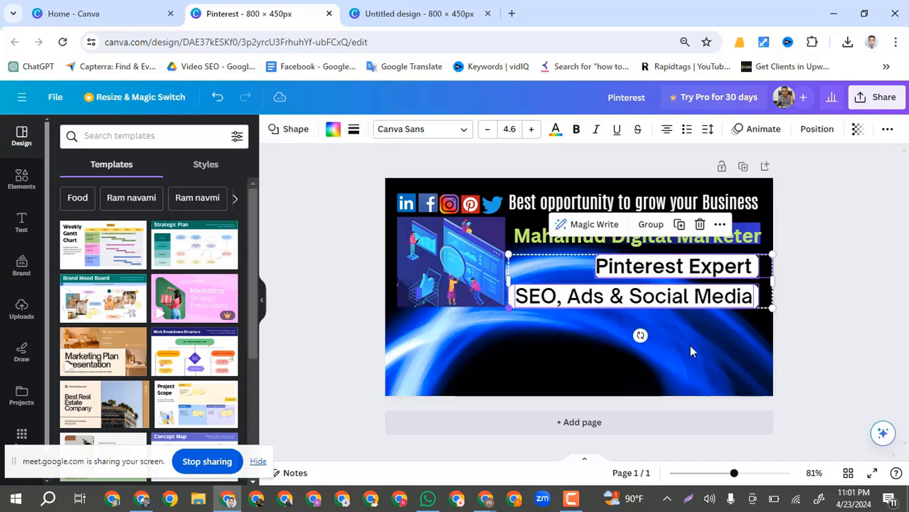
click(690, 346)
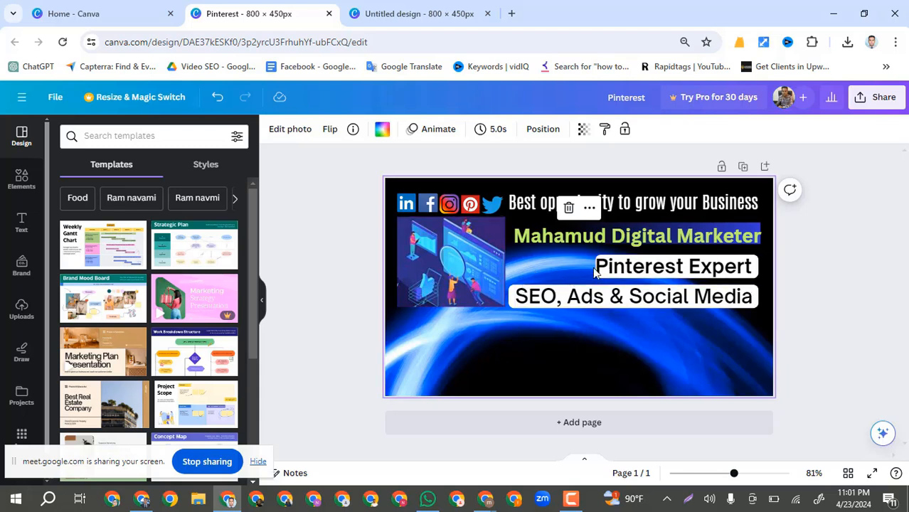
- Nudge the "Pinterest Expert" text sideways until it sits centred on its white label
click(654, 269)
key(Right)
key(Right)
key(Right)
key(Right)
key(Right)
key(Right)
key(Right)
key(Right)
key(Right)
key(Right)
key(Right)
key(Right)
key(Right)
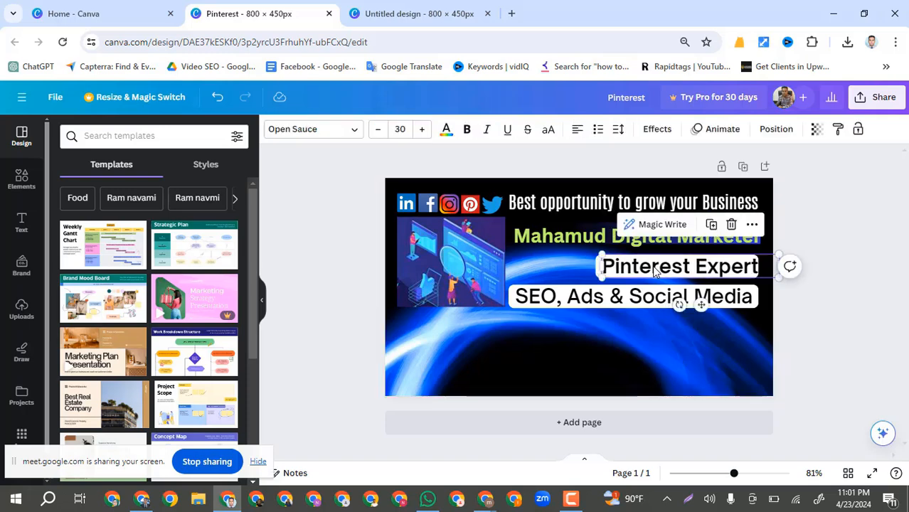
key(Left)
key(Left)
key(Left)
key(Left)
key(Left)
key(Left)
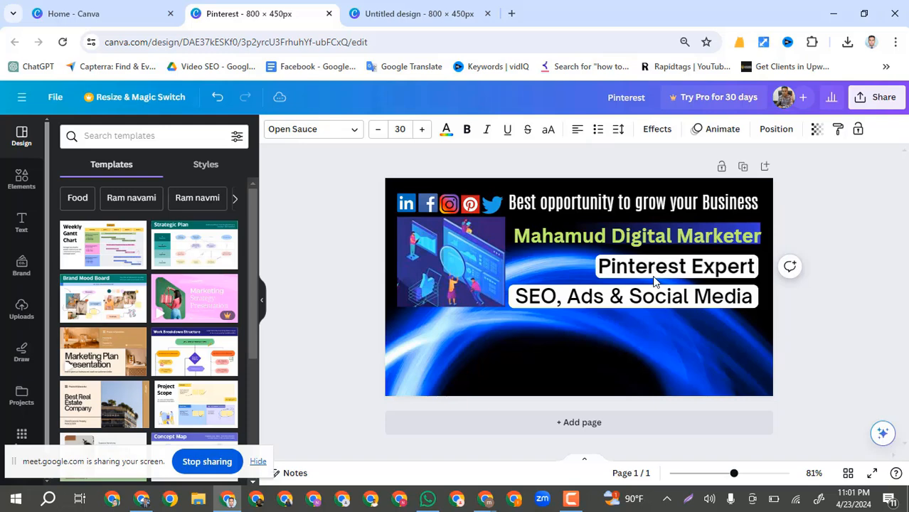
click(650, 331)
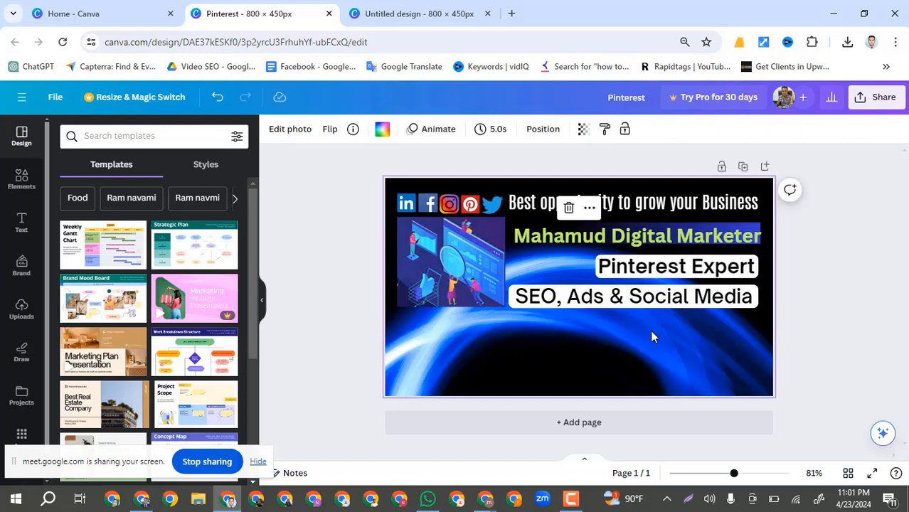
- Shorten the text on the lower white label from "SEO, Ads & Social Media" to "Social Media"
double_click(623, 301)
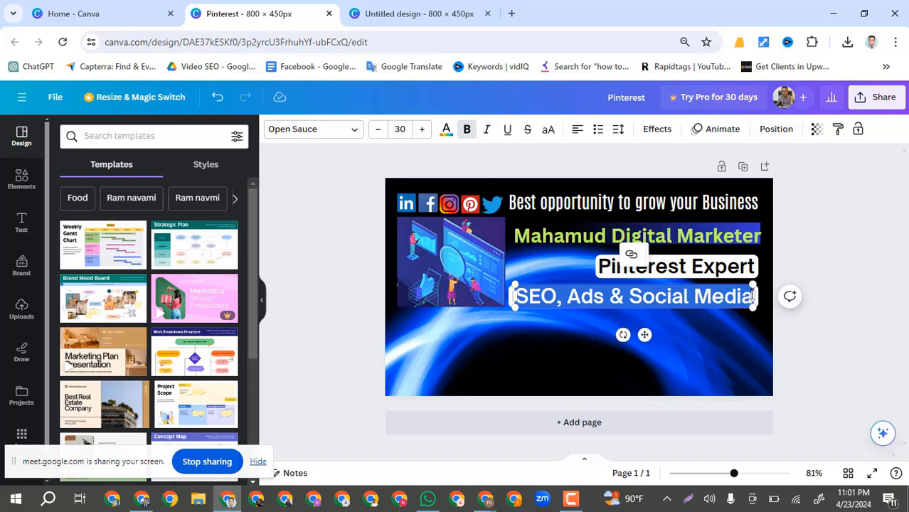
click(604, 298)
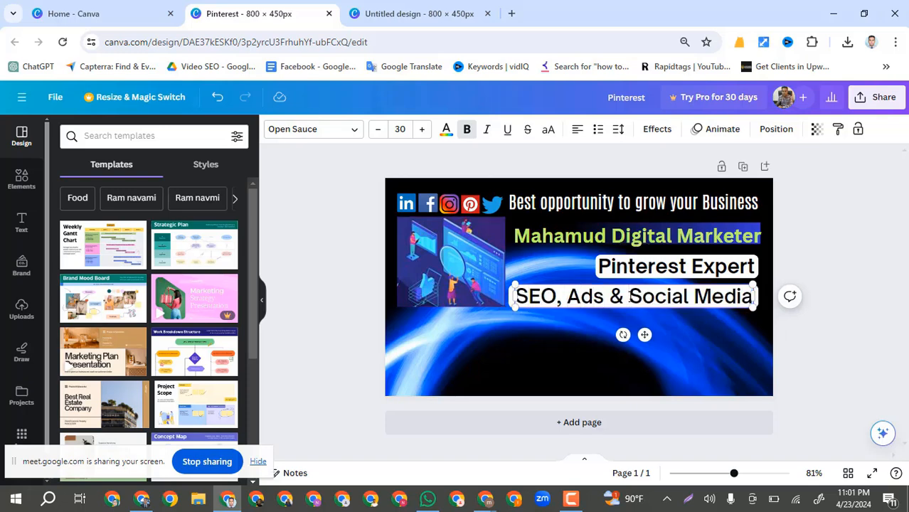
key(BackSpace)
key(BackSpace)
key(BackSpace)
key(BackSpace)
key(BackSpace)
key(BackSpace)
key(BackSpace)
key(BackSpace)
key(BackSpace)
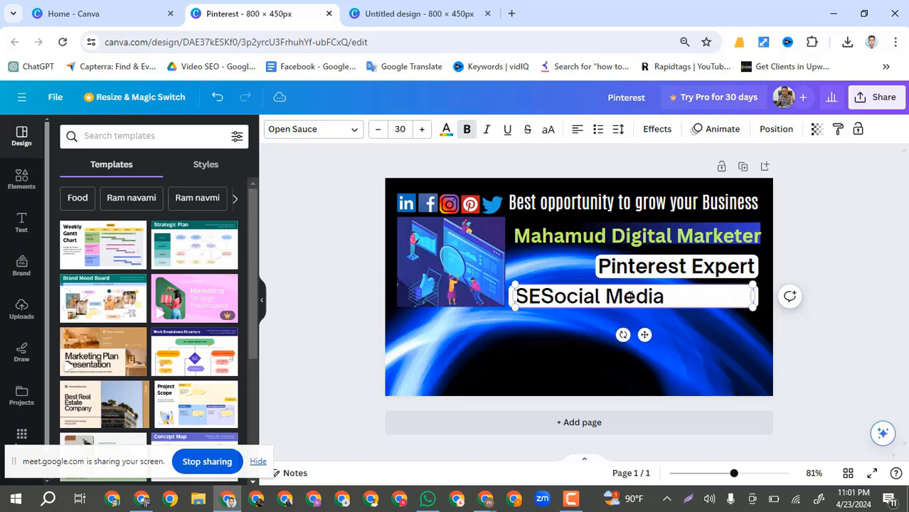
key(BackSpace)
key(BackSpace)
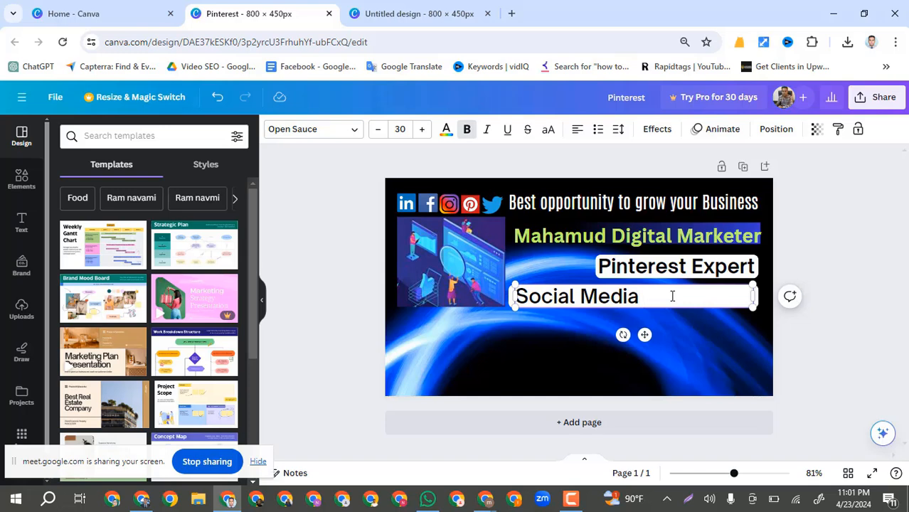
- Try adding "Marketer" after "Social Media" on the lower white label, and remove the word again
text(Marketer)
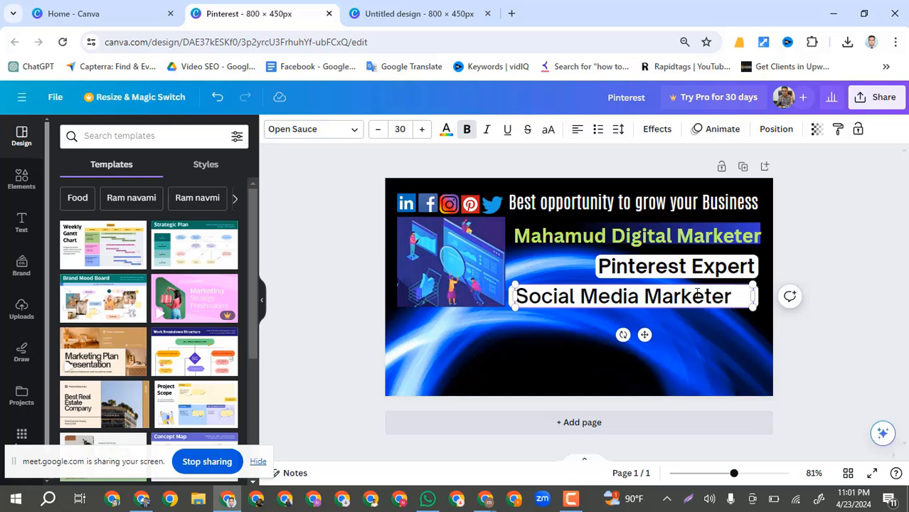
click(690, 350)
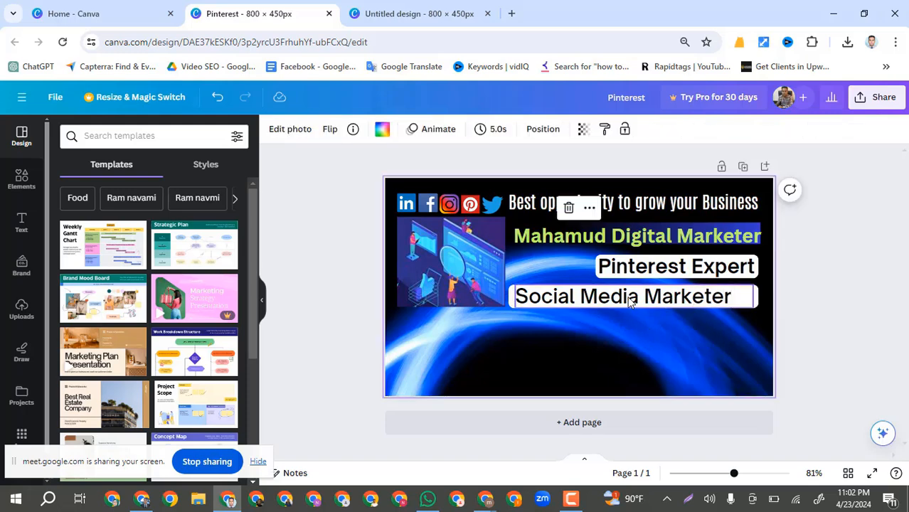
click(526, 297)
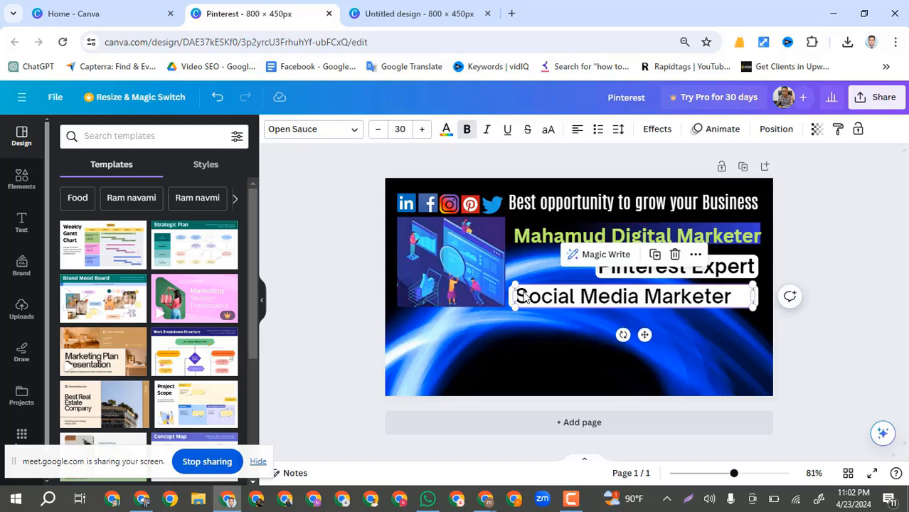
click(524, 297)
click(739, 296)
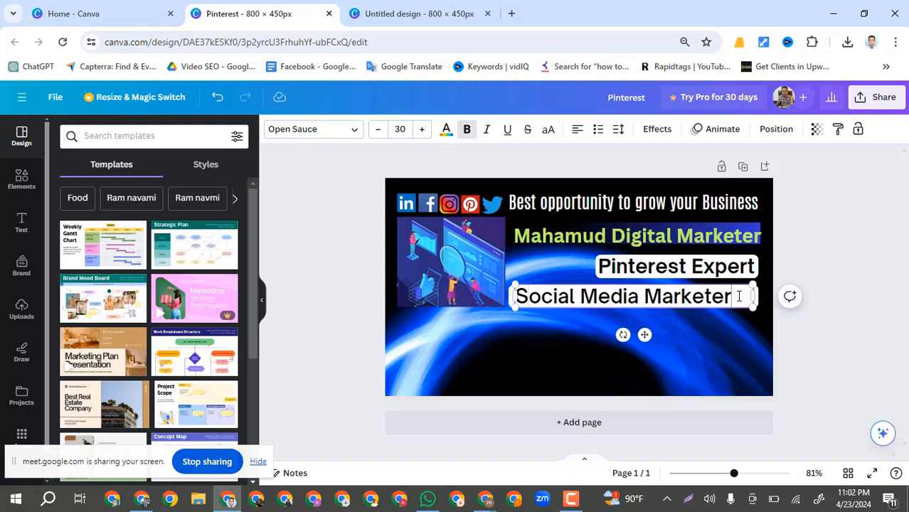
key(BackSpace)
key(BackSpace)
key(BackSpace)
key(BackSpace)
key(BackSpace)
key(BackSpace)
key(BackSpace)
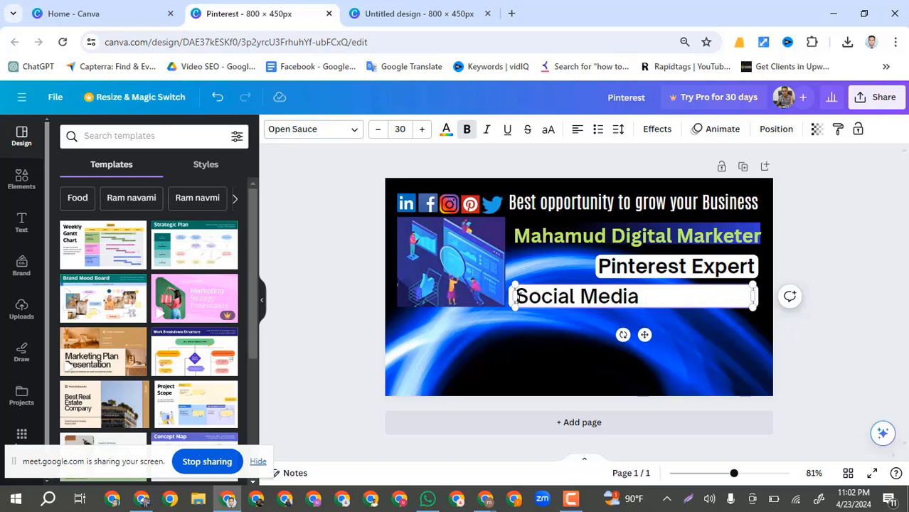
- Insert "Expert on" before "Social Media" on the lower white label
triple_click(520, 296)
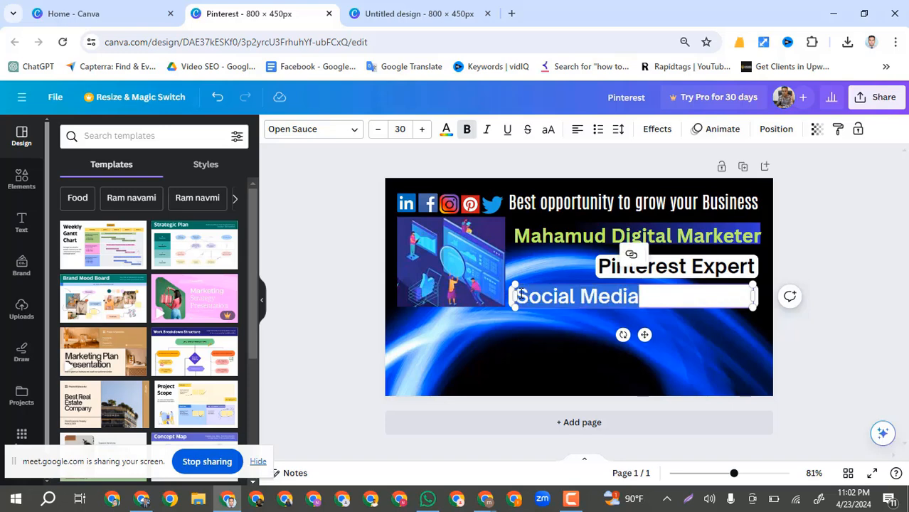
click(520, 296)
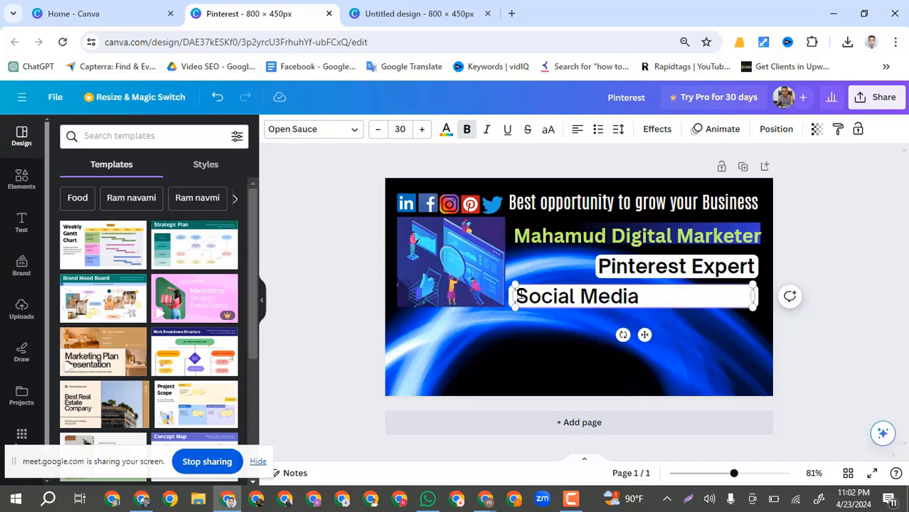
text(Ex)
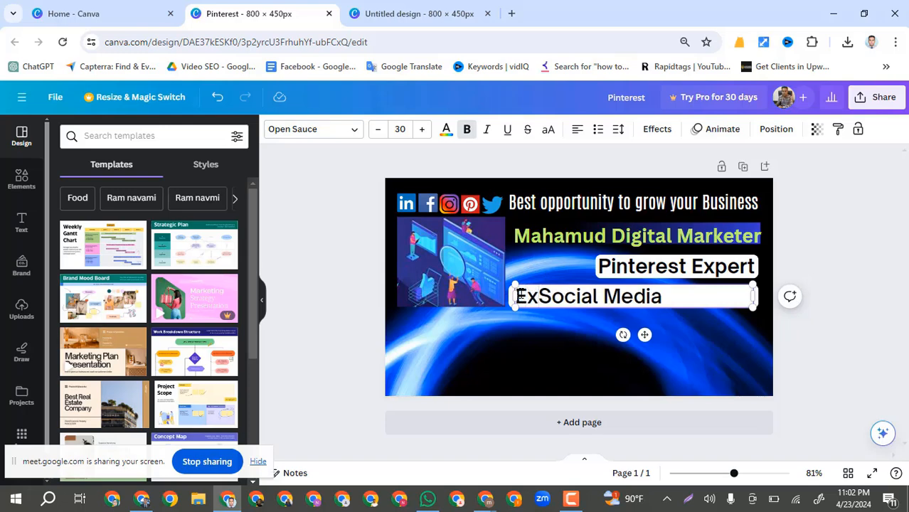
text(pert )
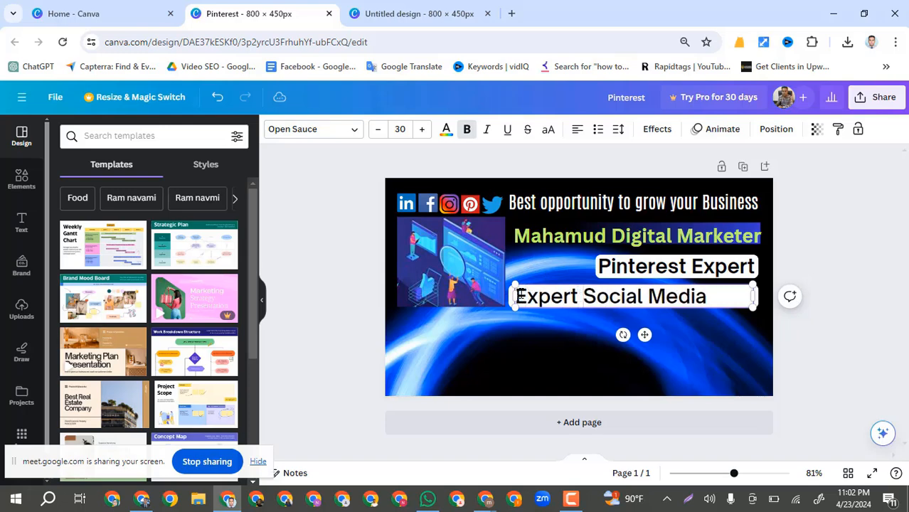
text(on)
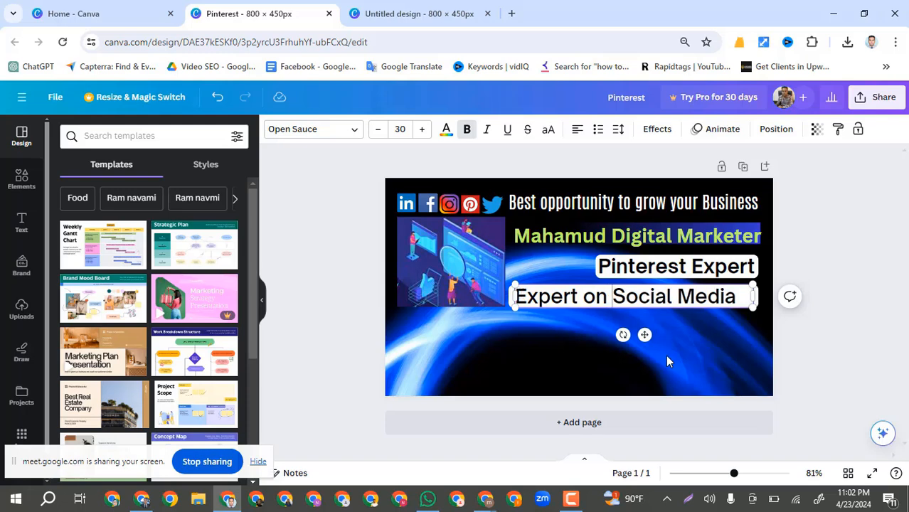
click(703, 344)
- Narrow the white label behind "Expert on Social Media" so it fits the text
click(733, 299)
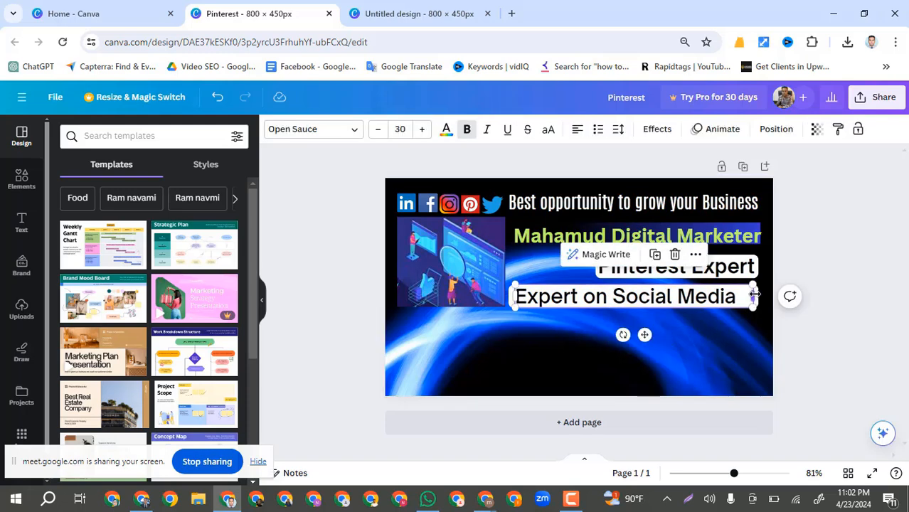
mouse_move(753, 297)
mouse_down()
mouse_move(737, 296)
mouse_move(744, 300)
mouse_up()
click(730, 365)
click(750, 297)
click(722, 346)
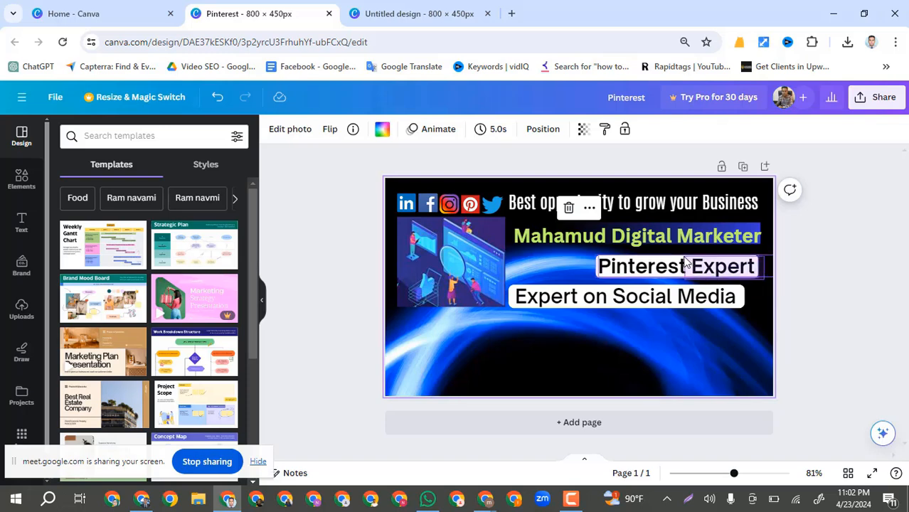
- Move the "Pinterest Expert" label down to the banner's lower edge and place the slightly enlarged "Expert on Social Media" label directly below the green line
drag(696, 266, 689, 351)
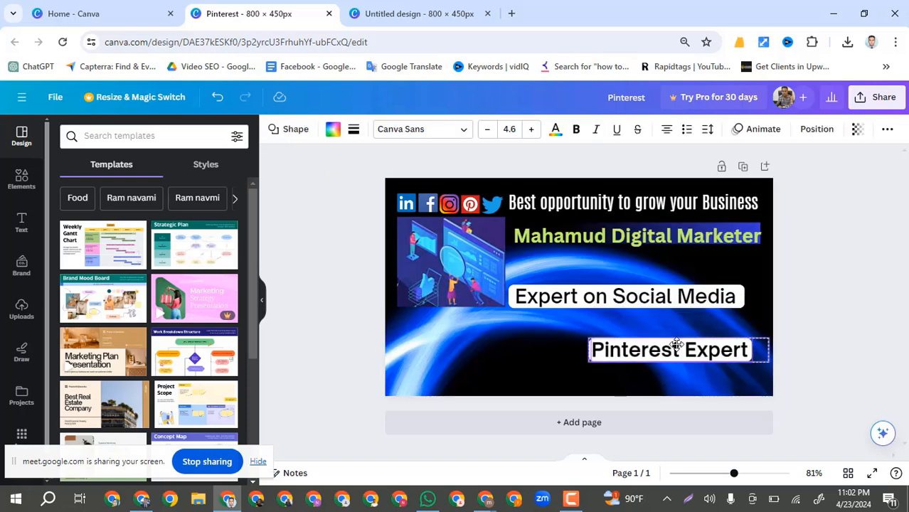
click(753, 324)
click(633, 284)
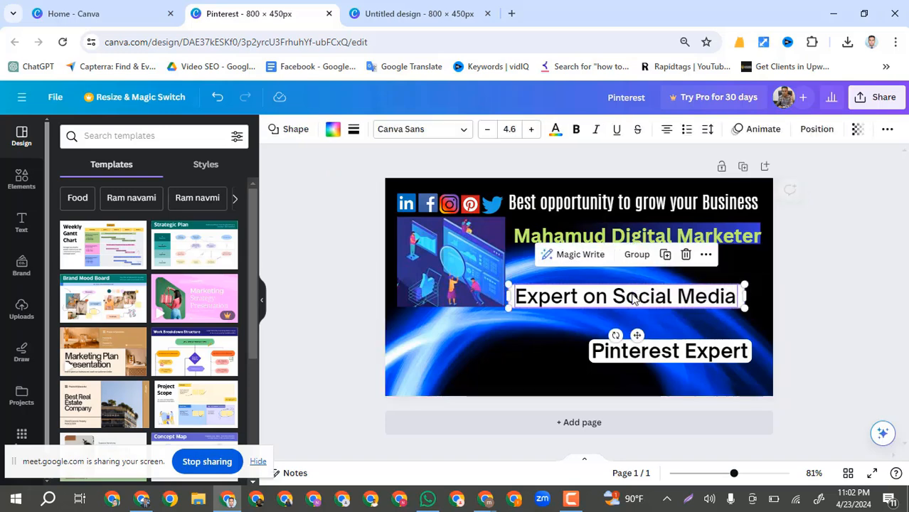
drag(634, 285, 634, 264)
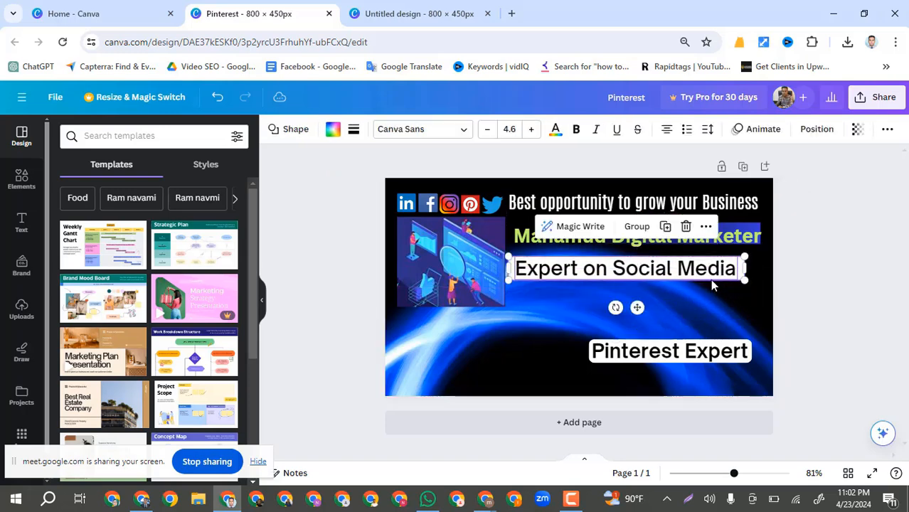
drag(745, 281, 760, 282)
click(834, 274)
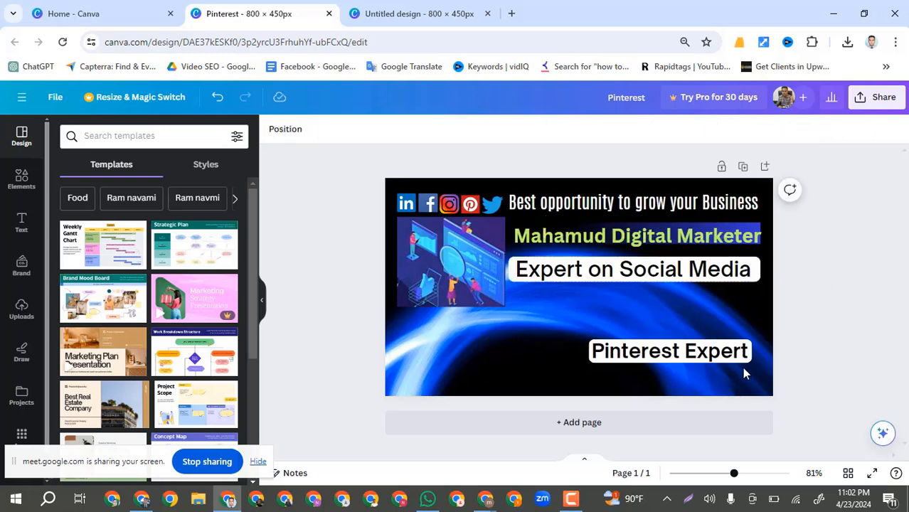
- Move the "Pinterest Expert" label directly below "Expert on Social Media" and enlarge it to nearly the same width
click(719, 358)
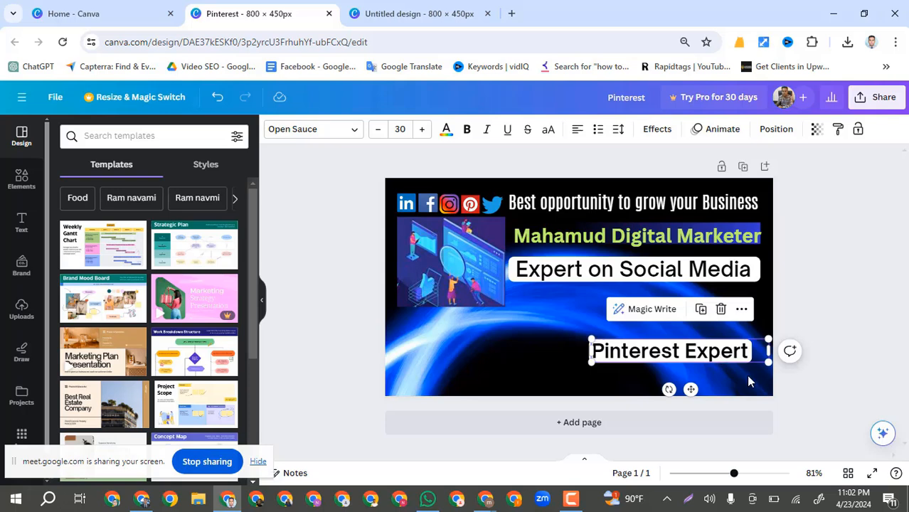
click(751, 378)
click(645, 351)
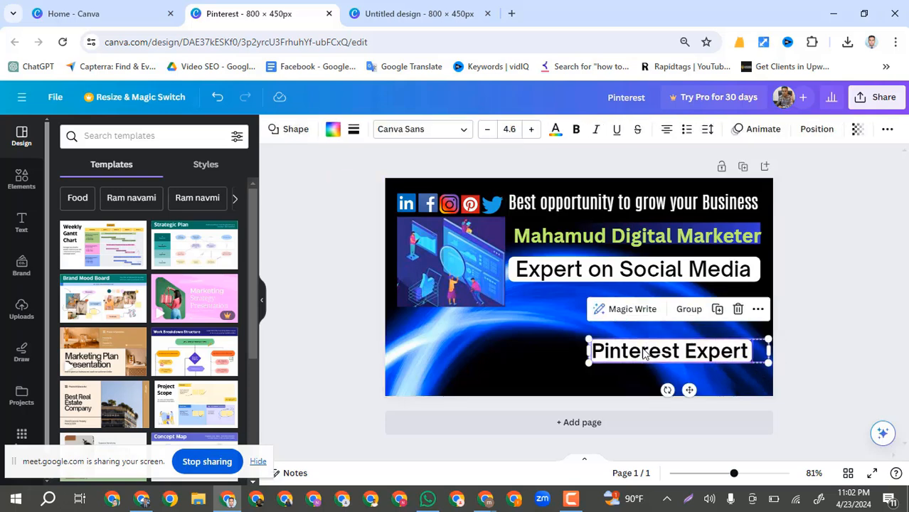
drag(645, 354, 568, 304)
drag(689, 313, 754, 348)
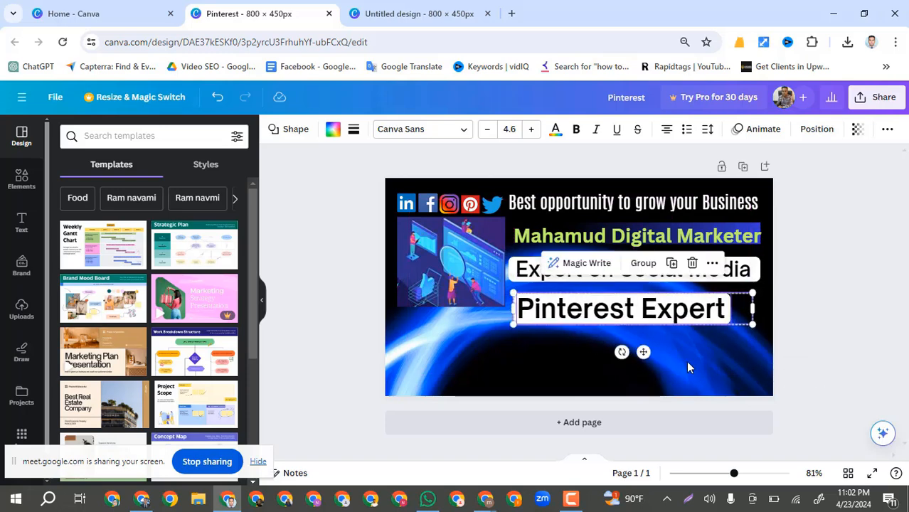
- Switch to Google Translate and copy "Pinterestconsultant" from the keyword list in the source text
click(683, 361)
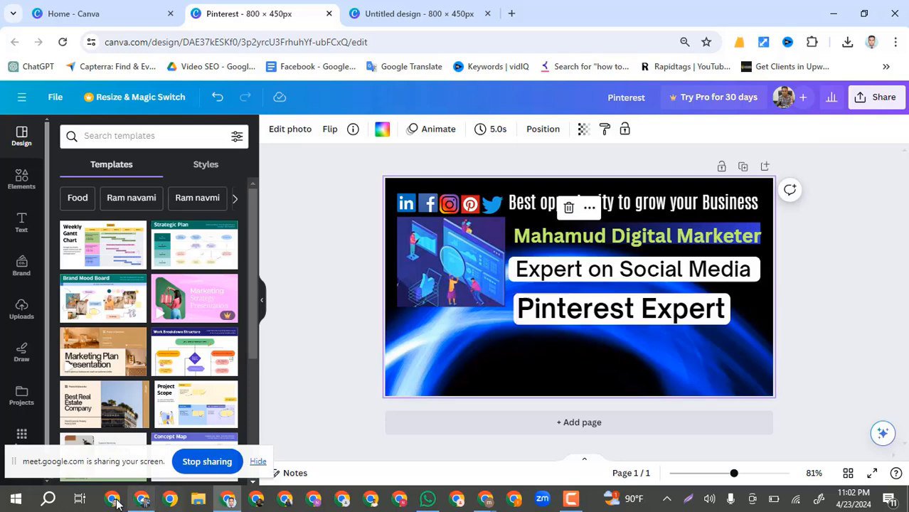
click(141, 500)
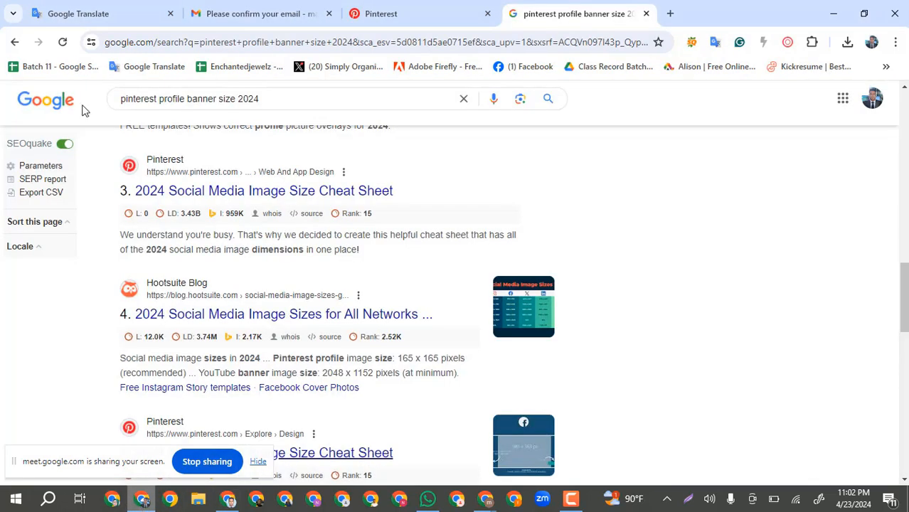
click(71, 12)
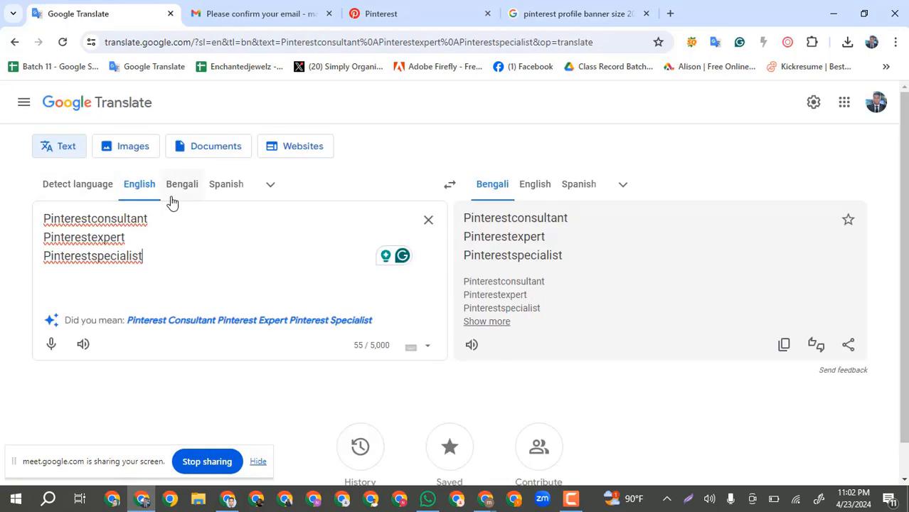
double_click(78, 217)
key(ctrl+c)
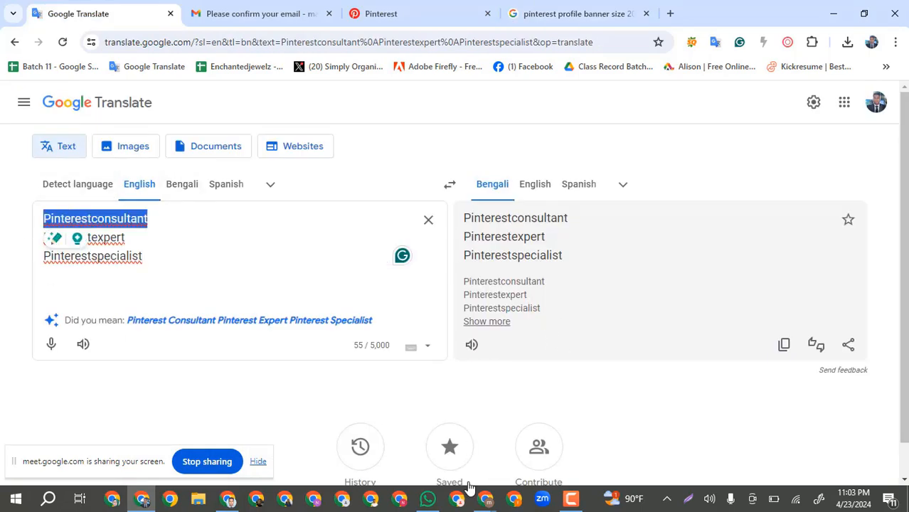
- Switch back to the Canva banner and replace the "Pinterest Expert" text with the copied "Pinterestconsultant"
click(229, 498)
click(646, 315)
double_click(646, 313)
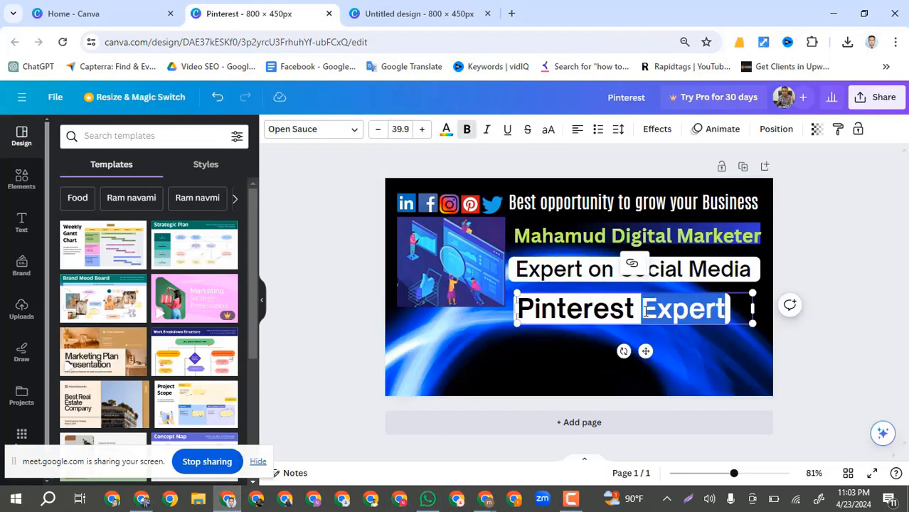
triple_click(646, 311)
click(646, 310)
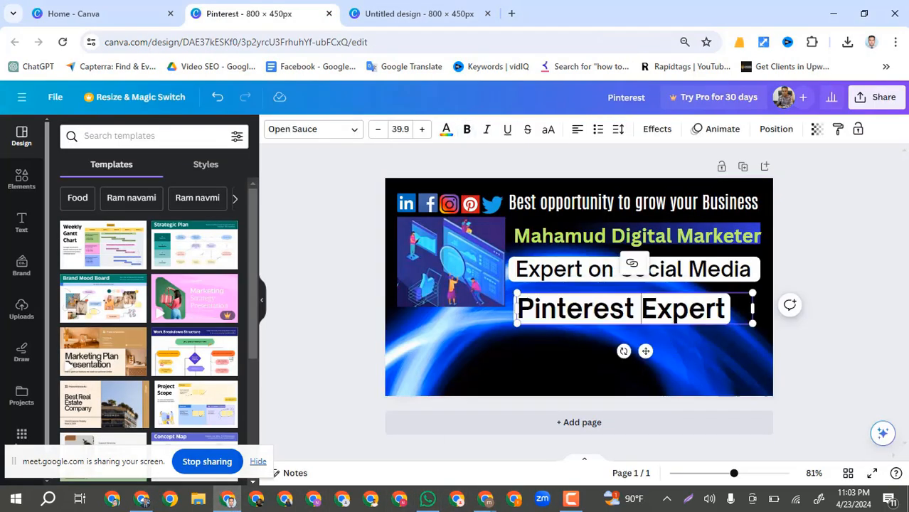
double_click(645, 311)
click(646, 310)
key(ctrl+v)
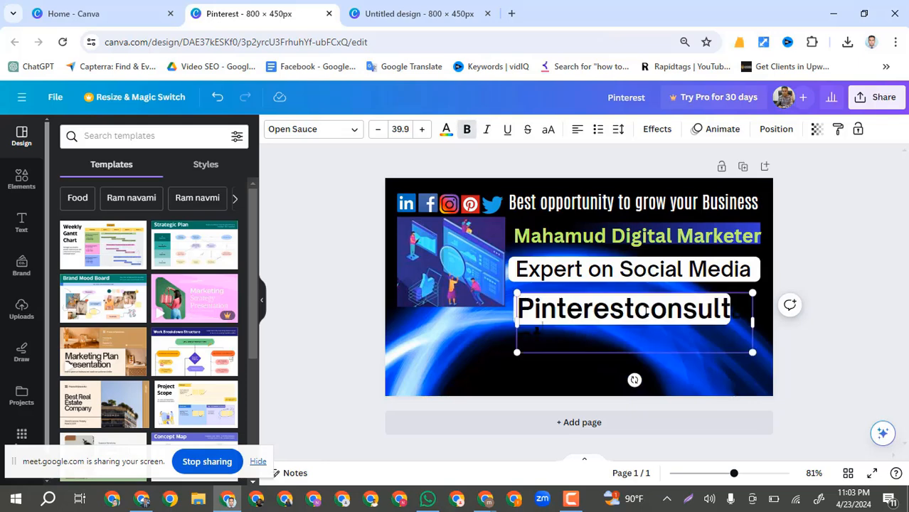
click(729, 373)
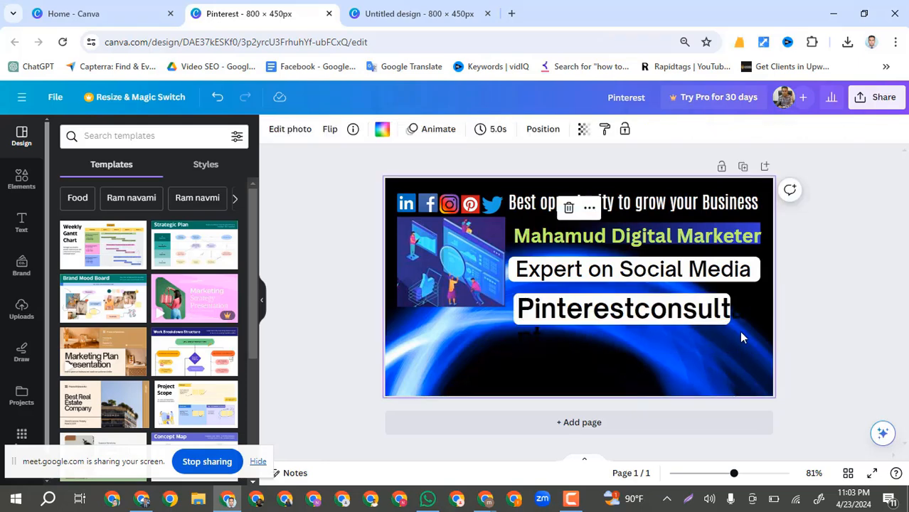
- Insert a space between "Pinterest" and "consultant" in the lower label's text
click(638, 311)
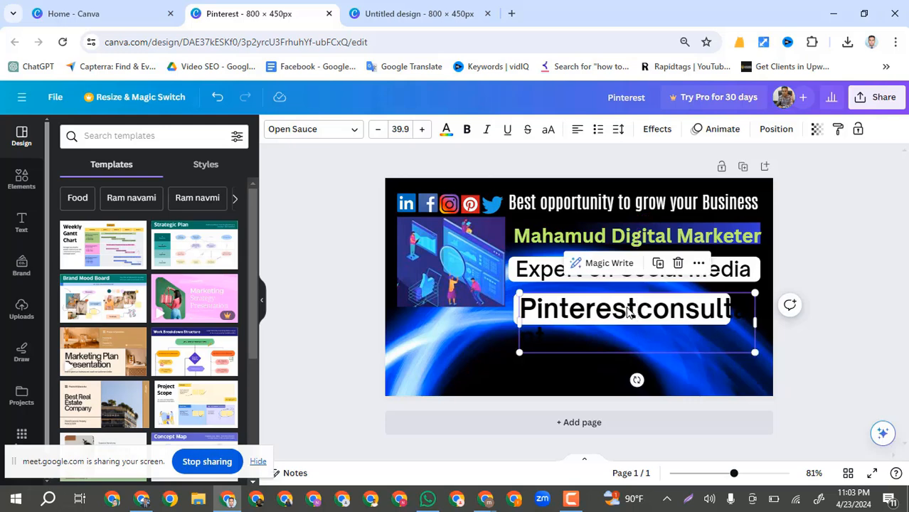
click(628, 313)
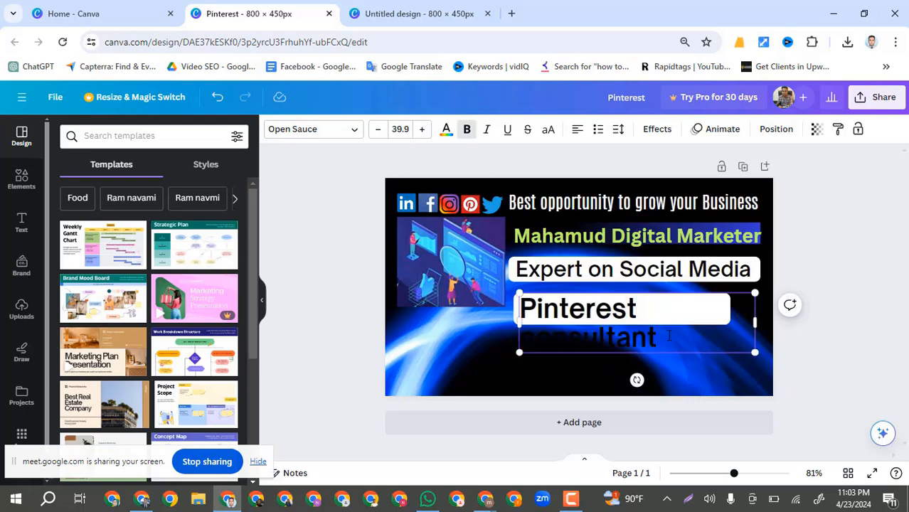
click(708, 378)
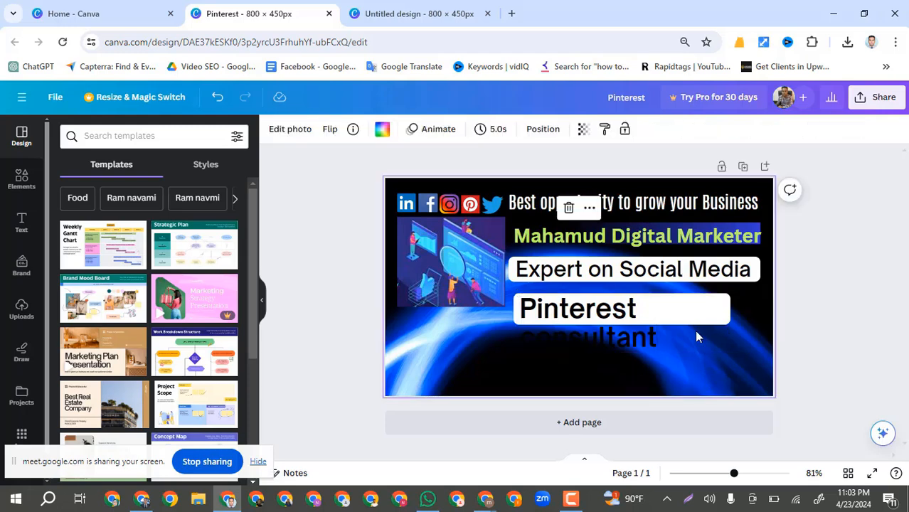
- Shrink the "Pinterest consultant" text to font size 34.8
click(684, 315)
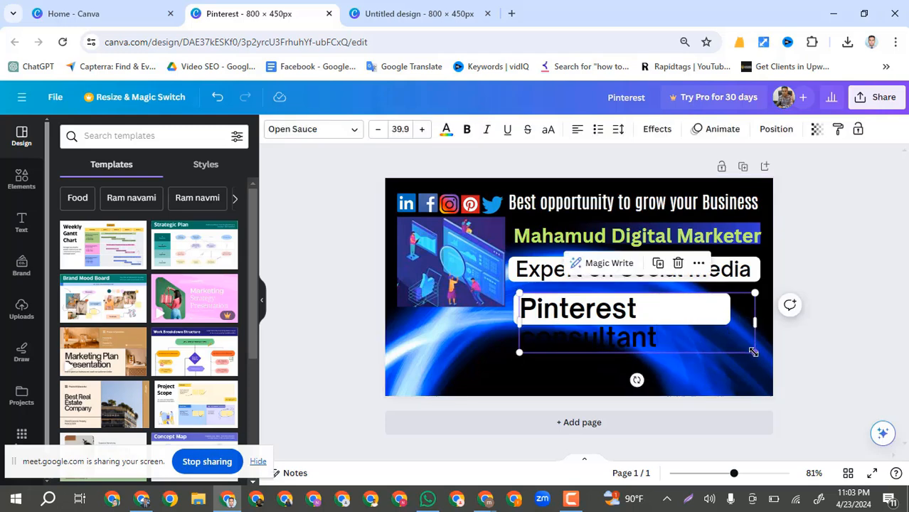
drag(755, 352, 725, 344)
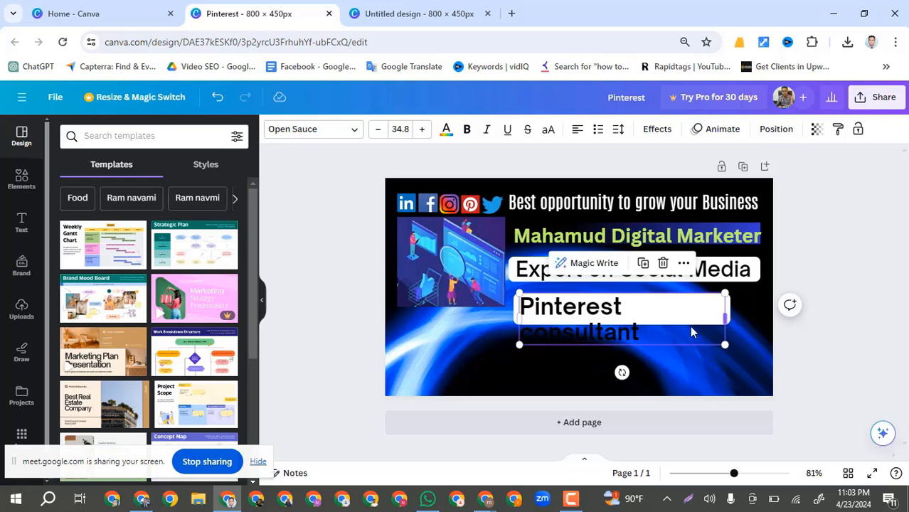
click(743, 370)
- Widen the lower white label to the right edge of the label above and fit "Pinterest consultant" on one line, centred within it
click(729, 315)
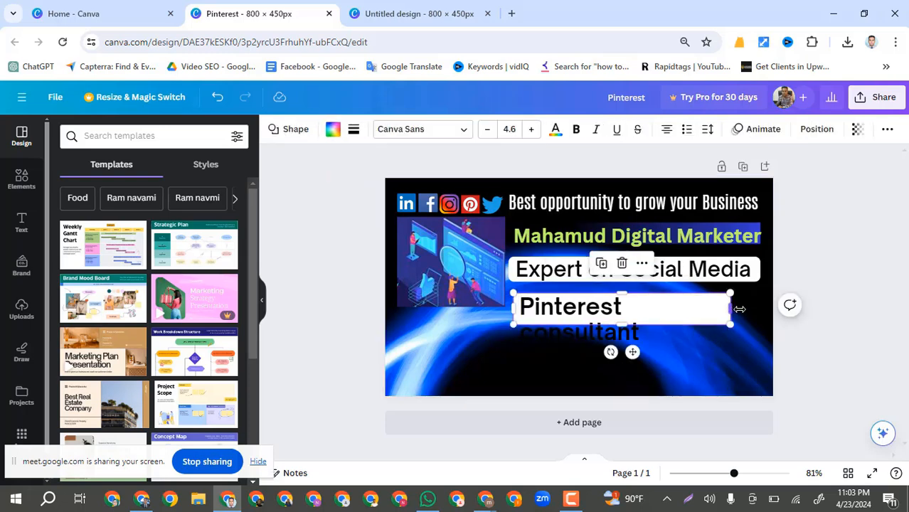
drag(731, 309, 753, 310)
click(747, 366)
click(631, 310)
click(722, 358)
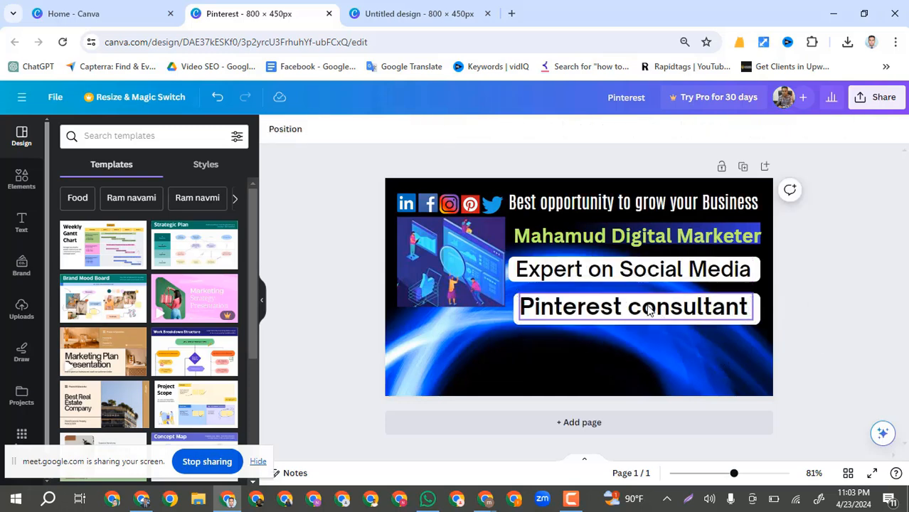
drag(644, 306, 645, 310)
click(695, 356)
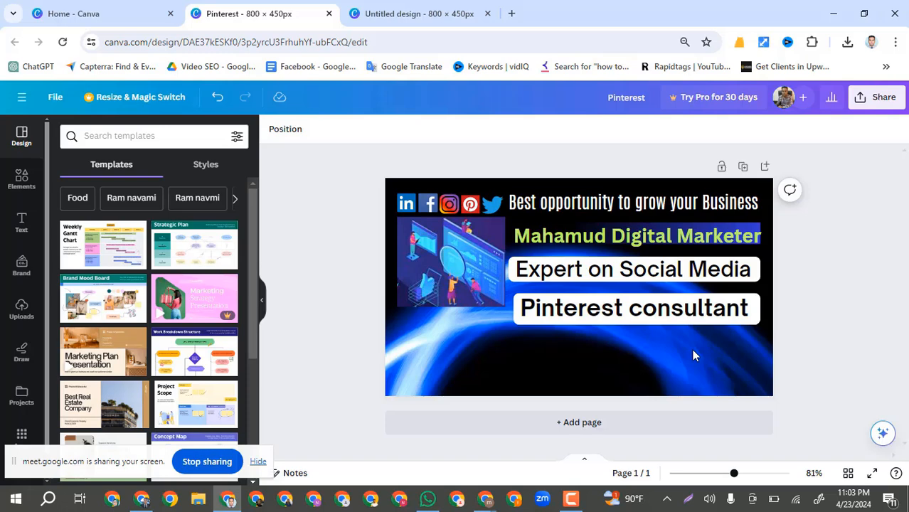
- Delete the blue marketing illustration below the social icons and upload the first portrait photo from the Desktop's Pic folder
click(425, 281)
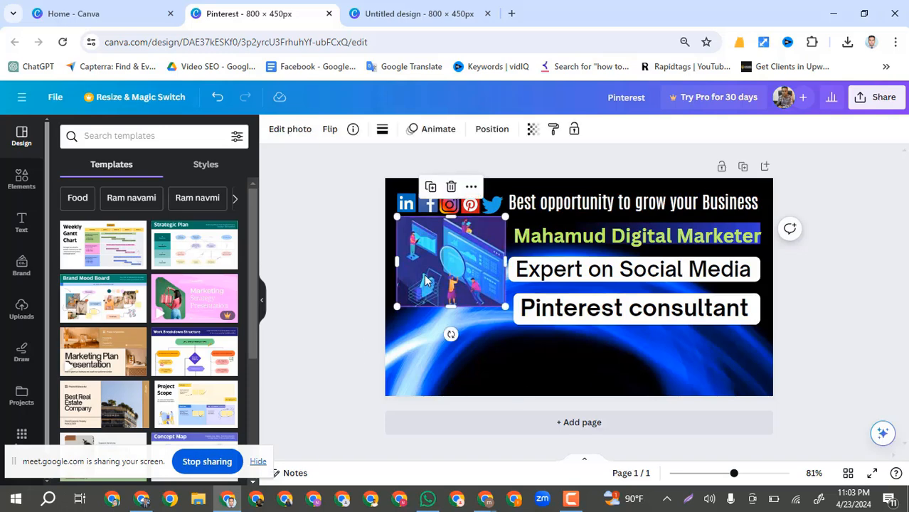
key(Delete)
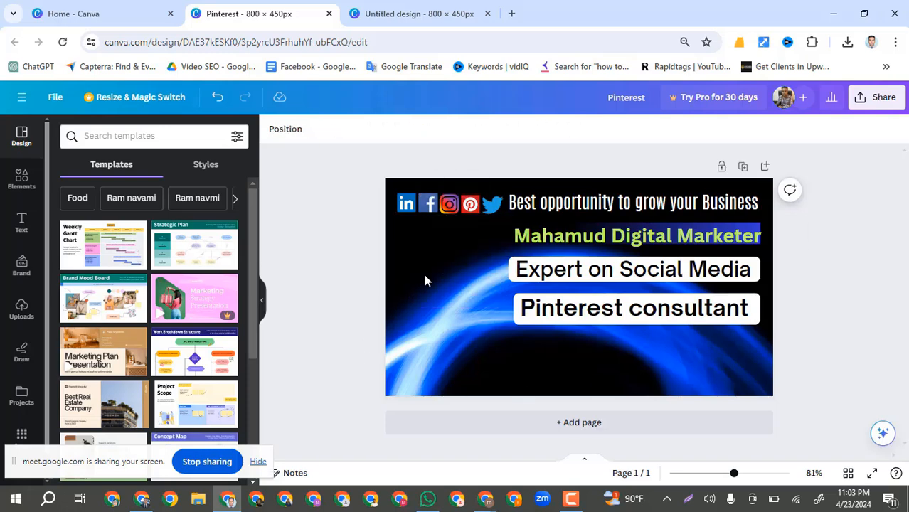
click(22, 313)
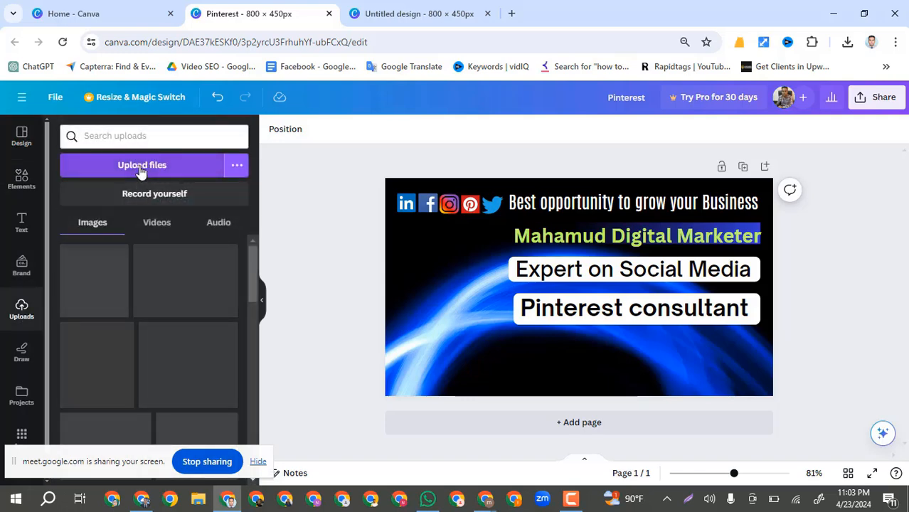
click(141, 167)
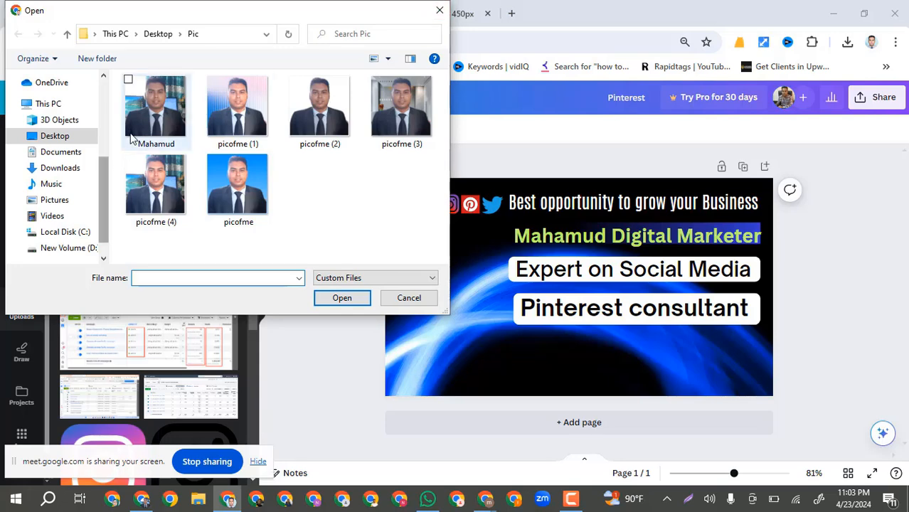
click(155, 107)
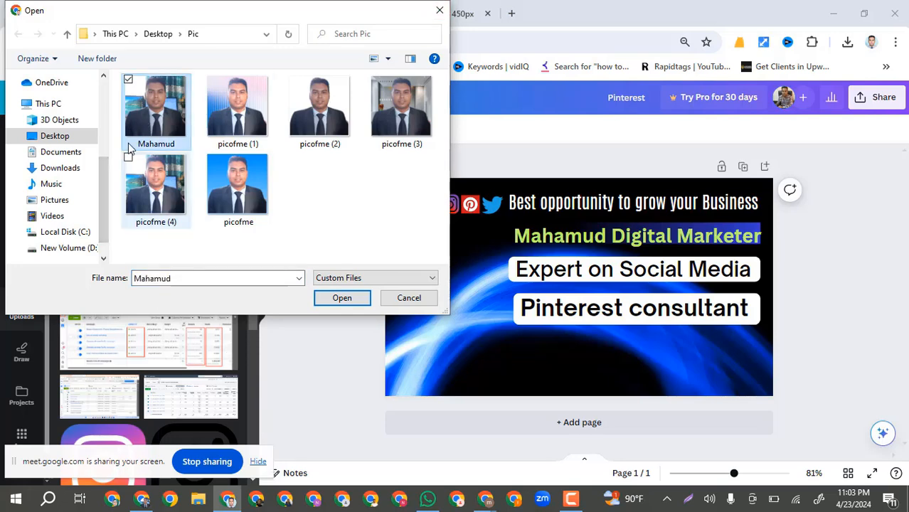
double_click(162, 125)
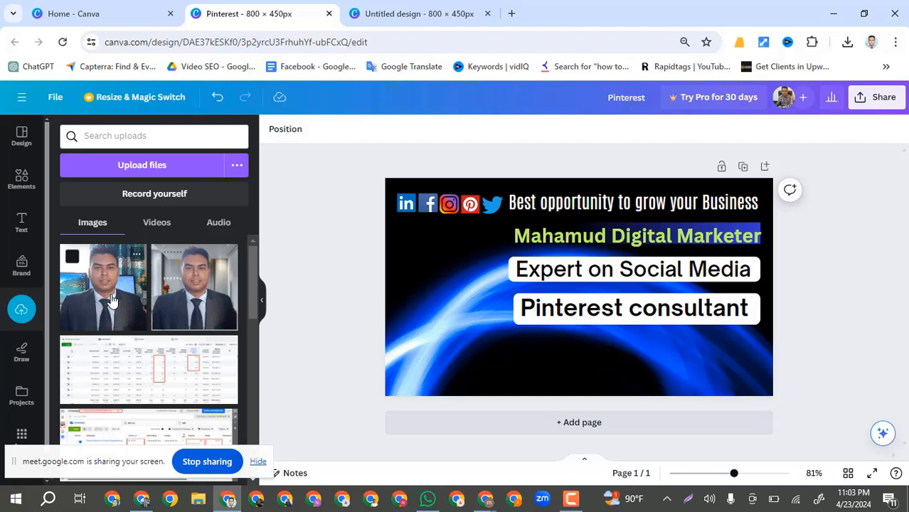
- Add the uploaded portrait photo to the banner and place it below the social icons, beside the text labels
click(114, 302)
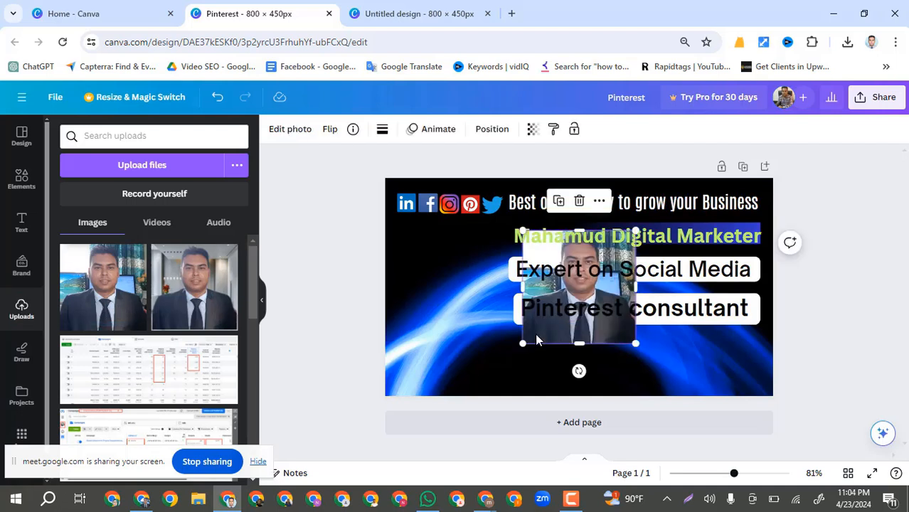
drag(540, 339, 403, 321)
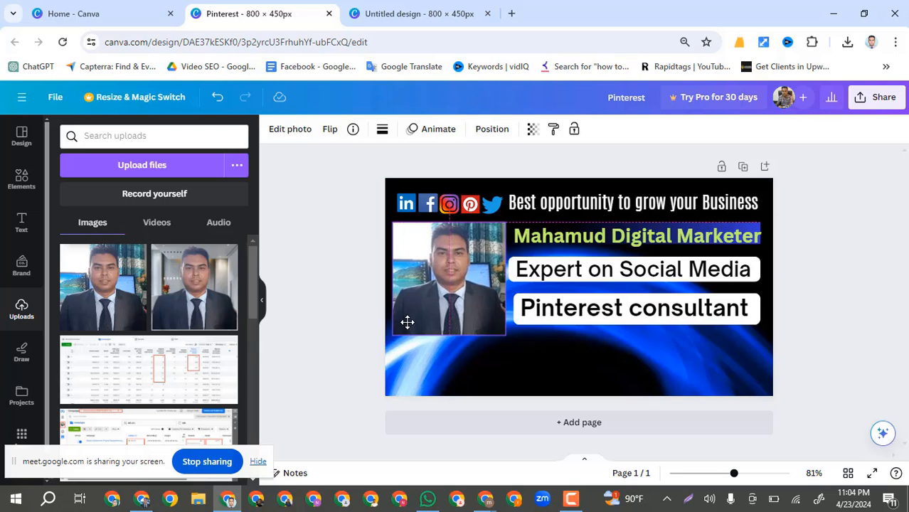
drag(407, 323, 409, 324)
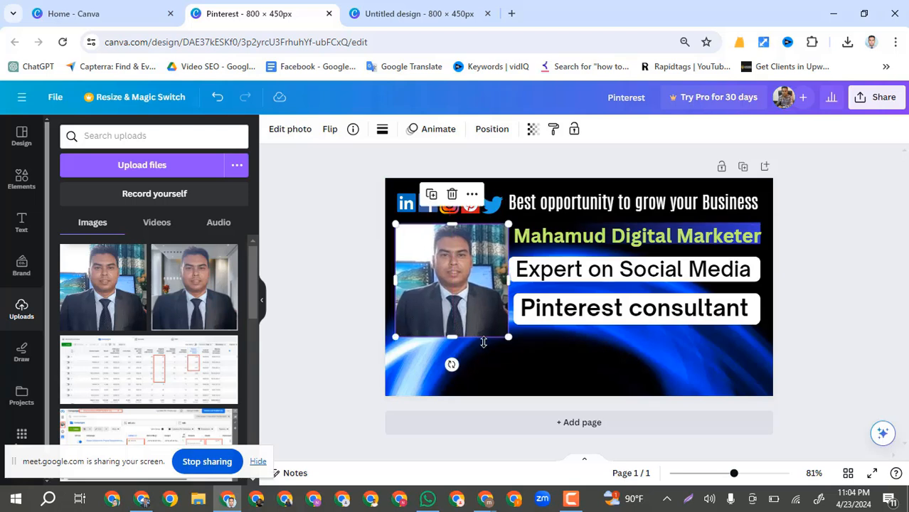
click(601, 354)
- Nudge the portrait photo slightly left to leave a small gap before the white labels
click(432, 279)
key(Left)
key(Left)
key(Left)
key(Left)
key(Left)
key(Left)
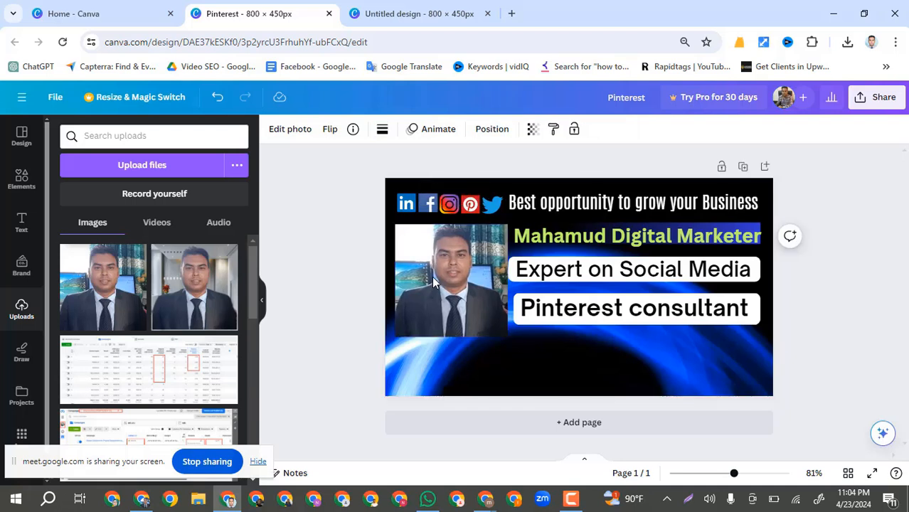
key(Left)
key(Left)
key(Left)
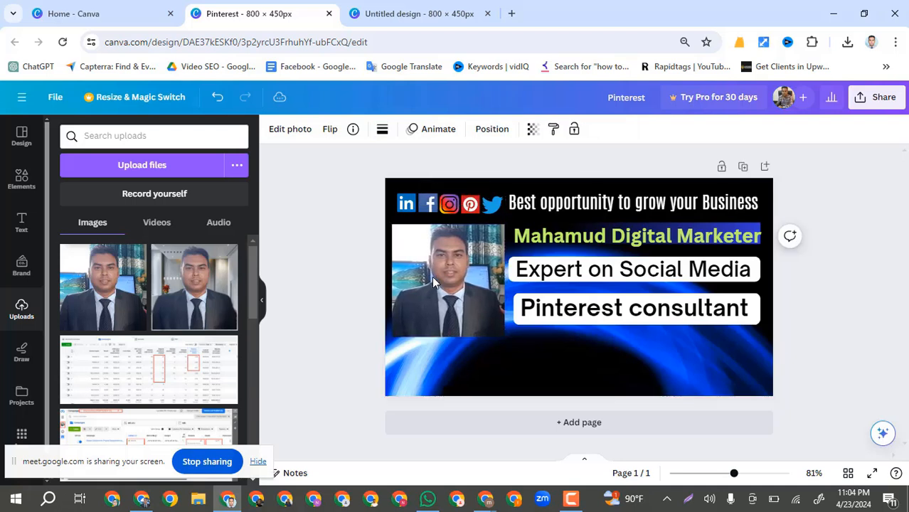
click(612, 361)
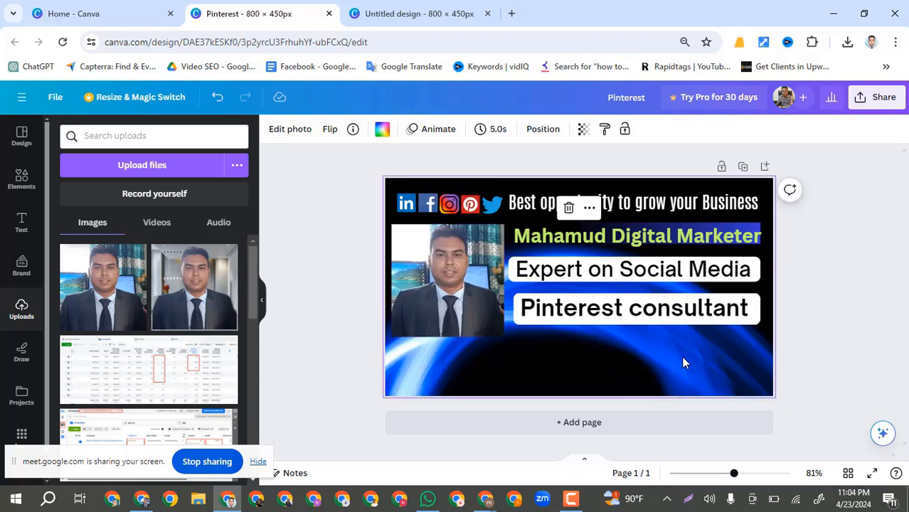
- Move the "Best opportunity to grow your Business" tagline below the photo and the "Pinterest consultant" label
drag(679, 205, 614, 358)
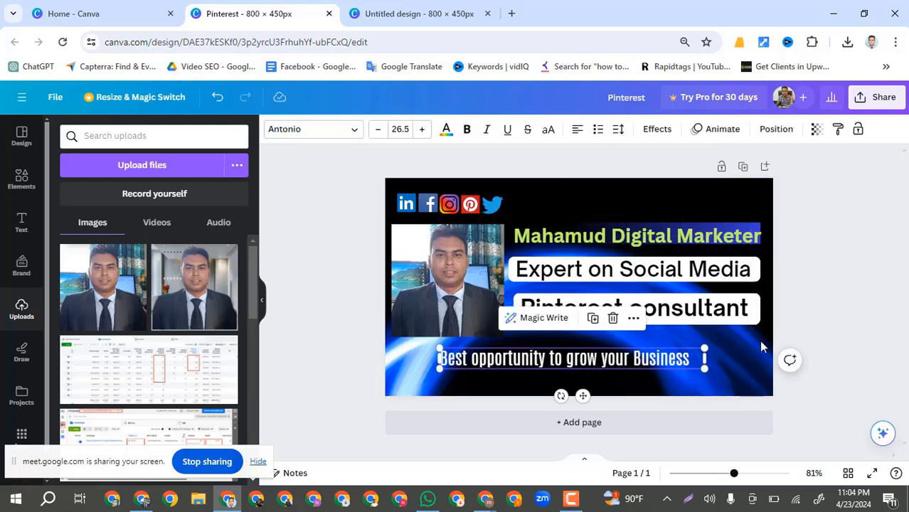
click(753, 361)
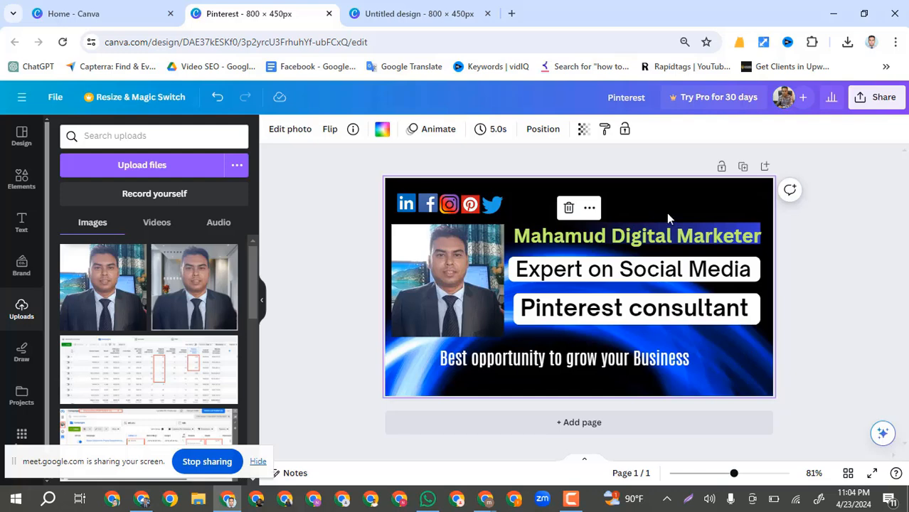
- Move the green heading up beside the social icons and delete the blue gradient bar that was behind it
drag(712, 241, 708, 210)
click(716, 236)
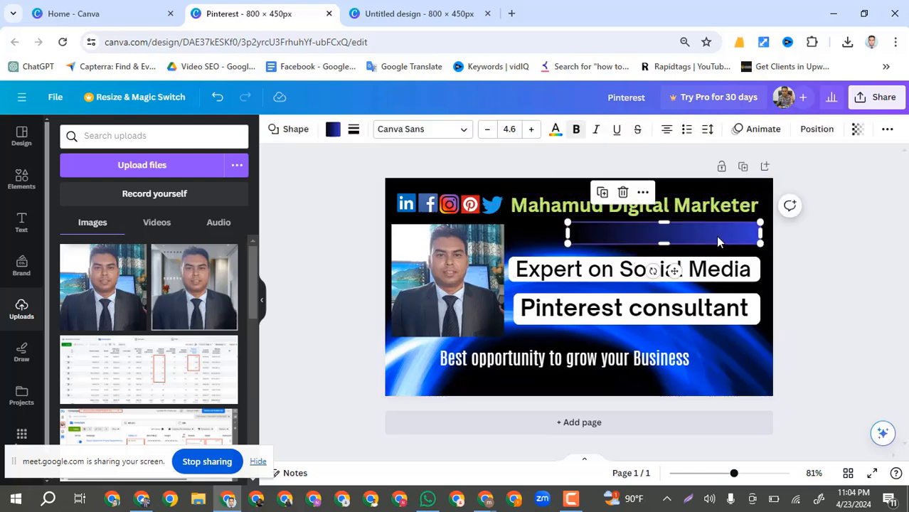
key(Delete)
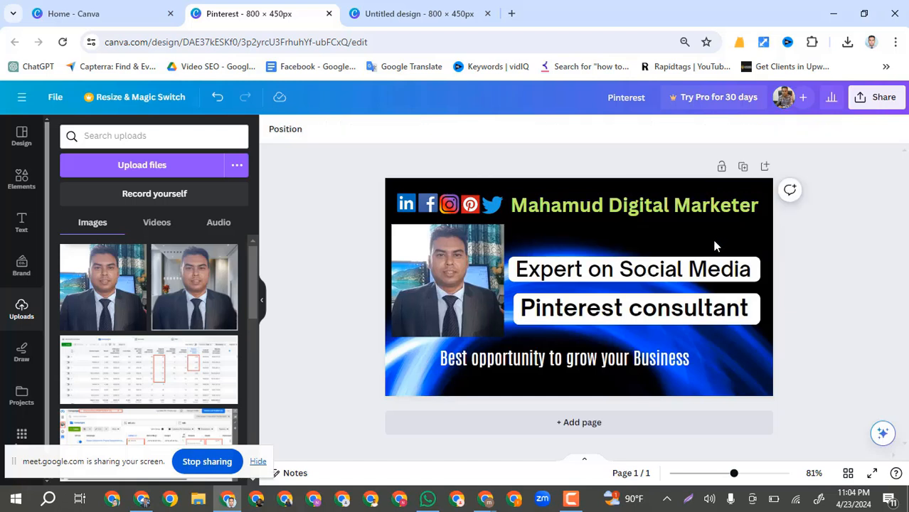
- Move the social media icons to the banner's lower-left corner and enlarge the green heading to font size 43.4 across the banner's width
drag(388, 202, 473, 380)
click(631, 229)
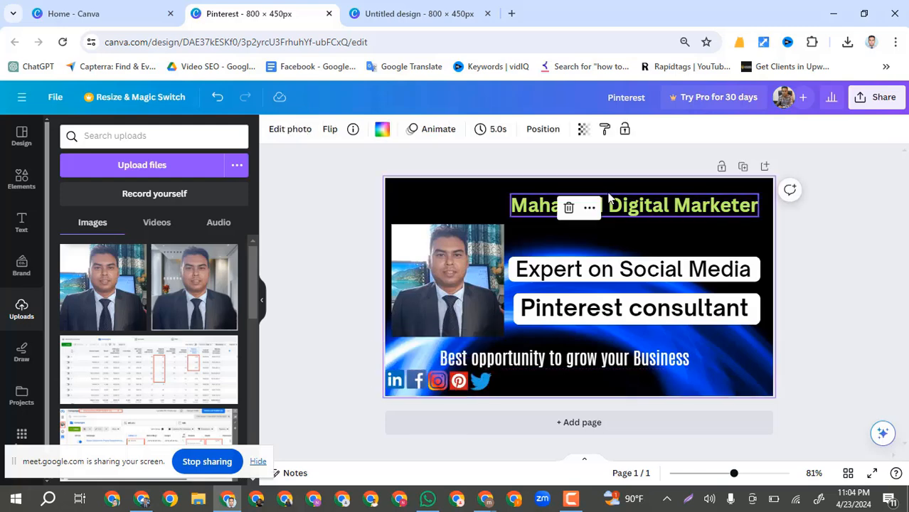
drag(631, 211, 518, 198)
drag(643, 210, 760, 232)
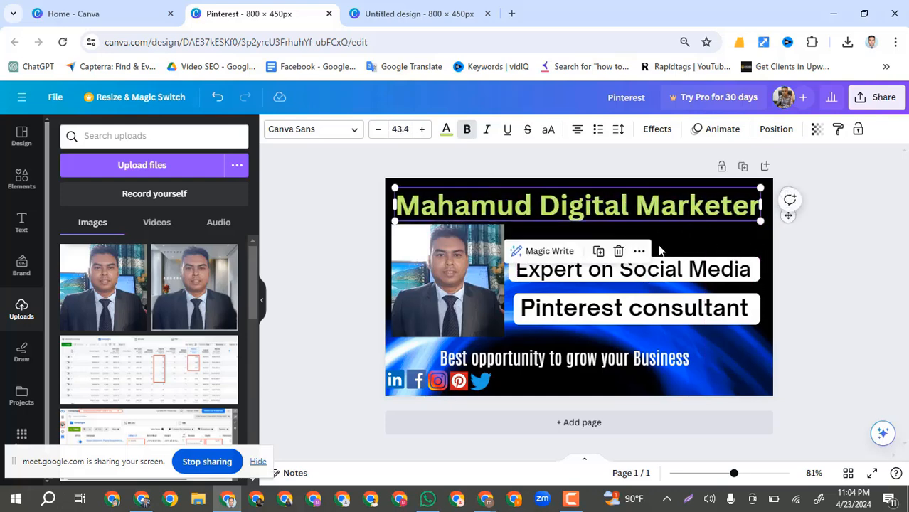
click(685, 240)
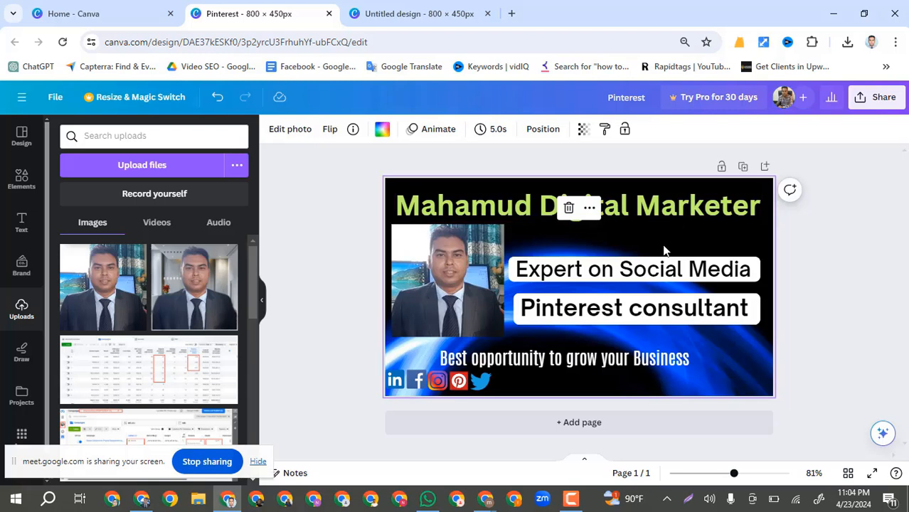
- Lower the portrait photo slightly and move both white labels with their text up to just below the green heading
drag(464, 273, 465, 278)
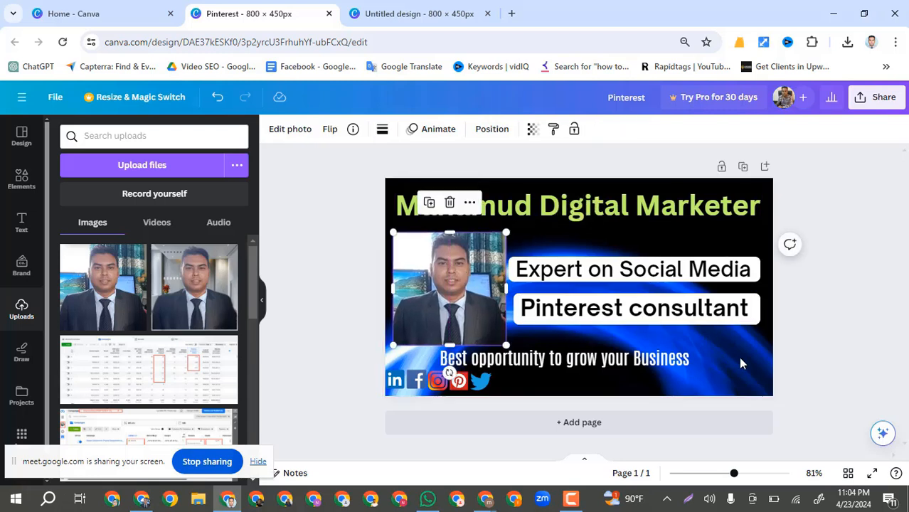
click(746, 329)
click(651, 269)
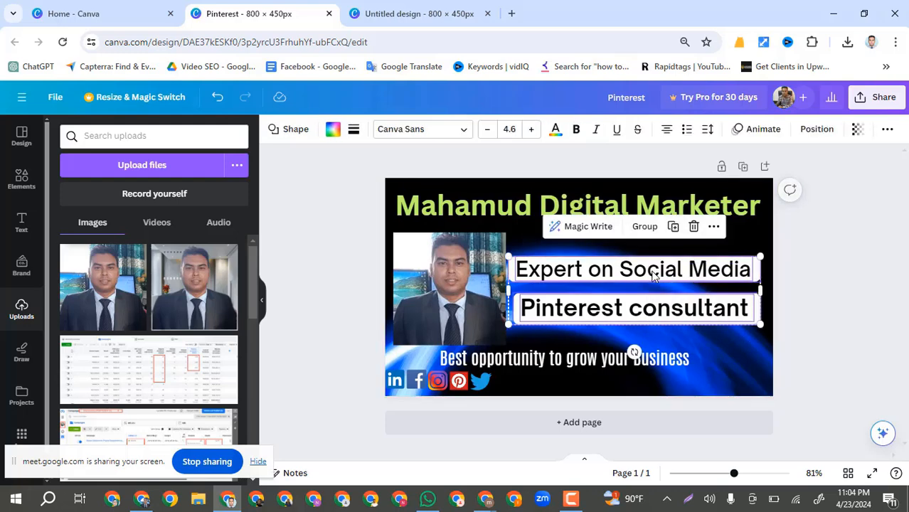
drag(649, 264, 656, 245)
click(723, 349)
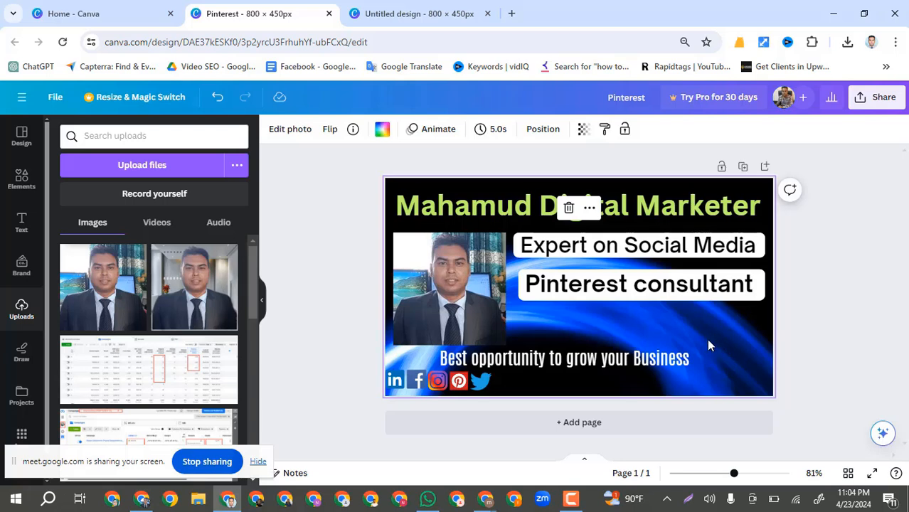
- Capitalize the second word of the lower white label so it reads "Pinterest Consultant"
double_click(648, 286)
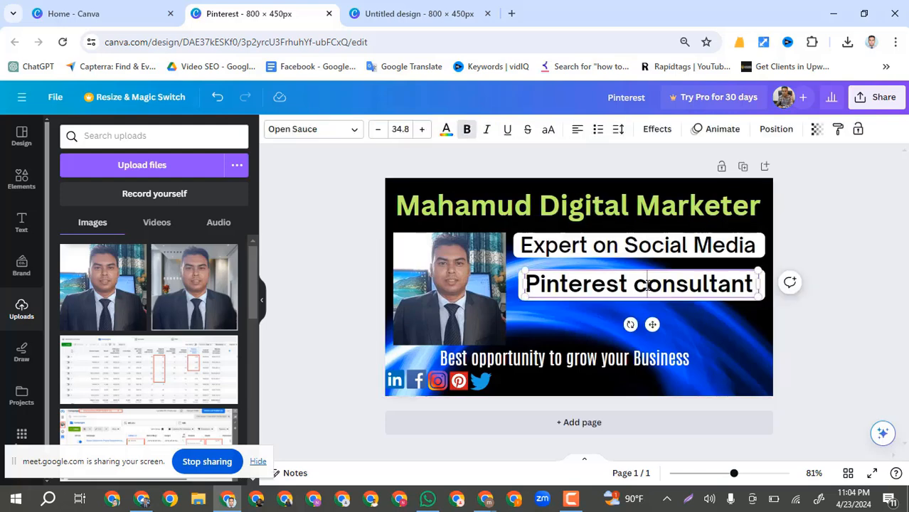
key(BackSpace)
text(C)
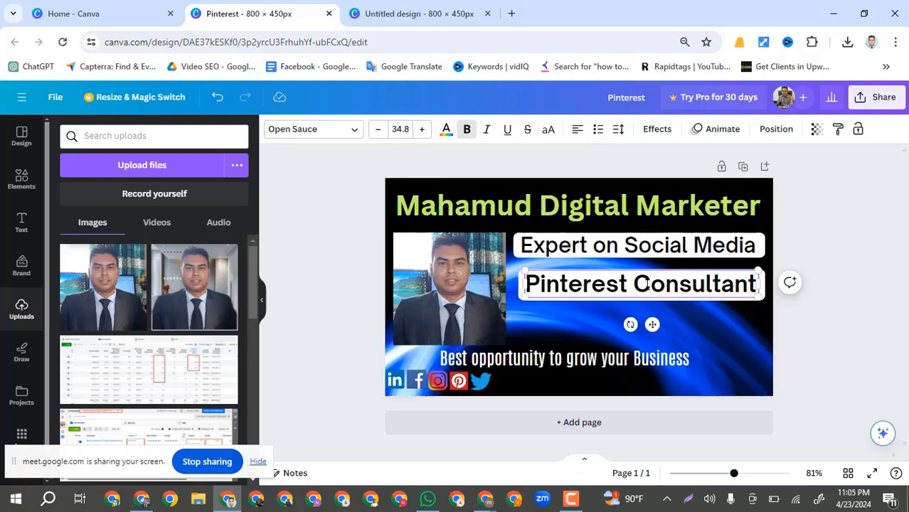
click(693, 330)
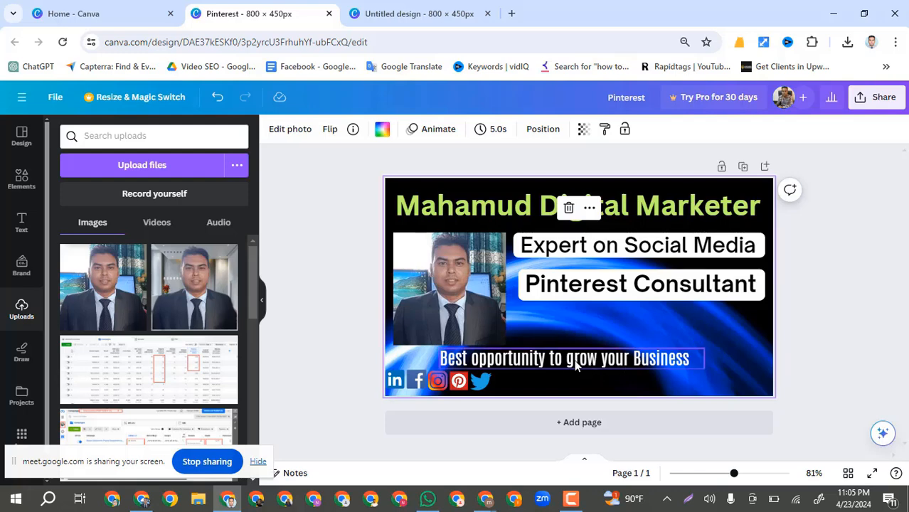
- Move the tagline to the banner's lower-right area and place the social media icons, enlarged, beneath the "Pinterest Consultant" label
drag(577, 365, 629, 382)
click(530, 347)
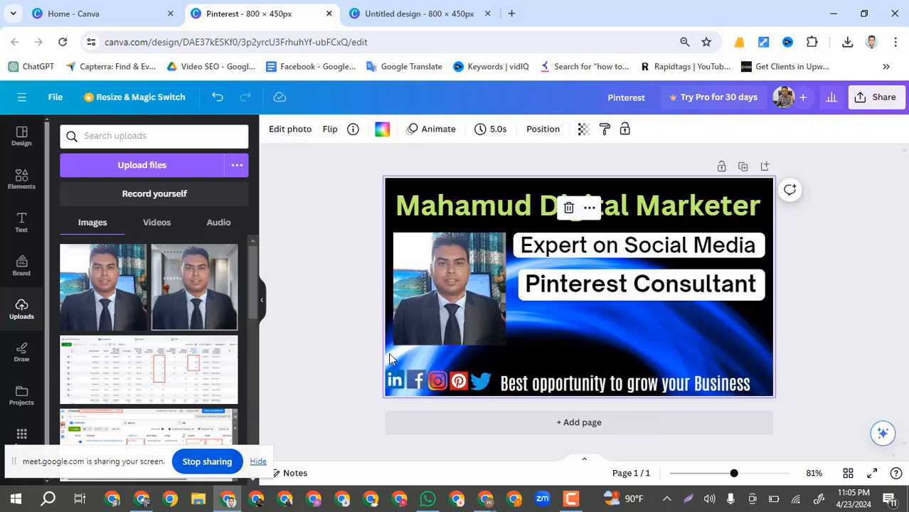
drag(389, 353, 704, 352)
click(740, 340)
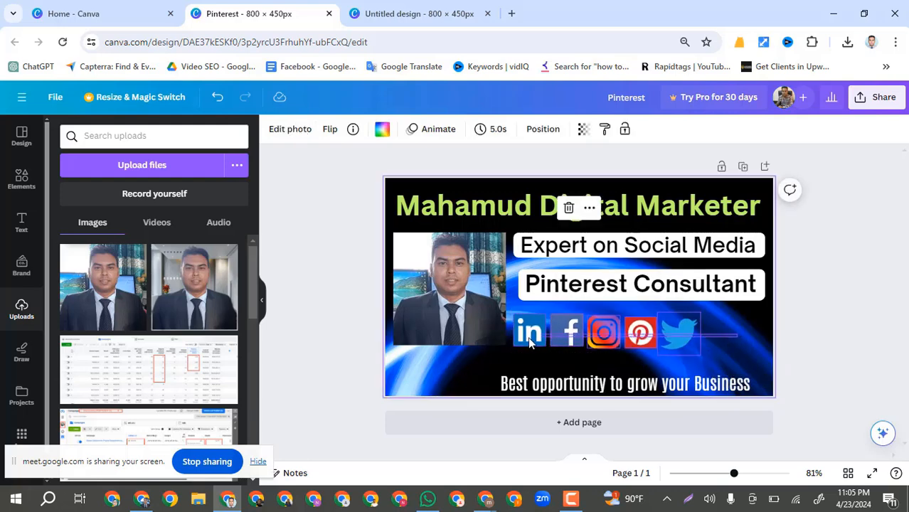
click(528, 343)
drag(528, 342, 556, 337)
click(764, 333)
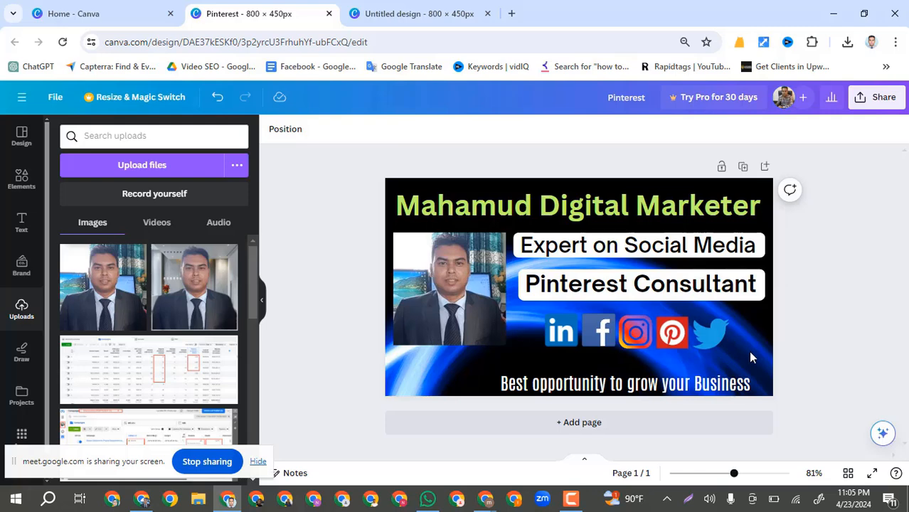
- Reposition the "Best opportunity to grow your Business" tagline slightly higher below the social media icons
drag(675, 385, 573, 356)
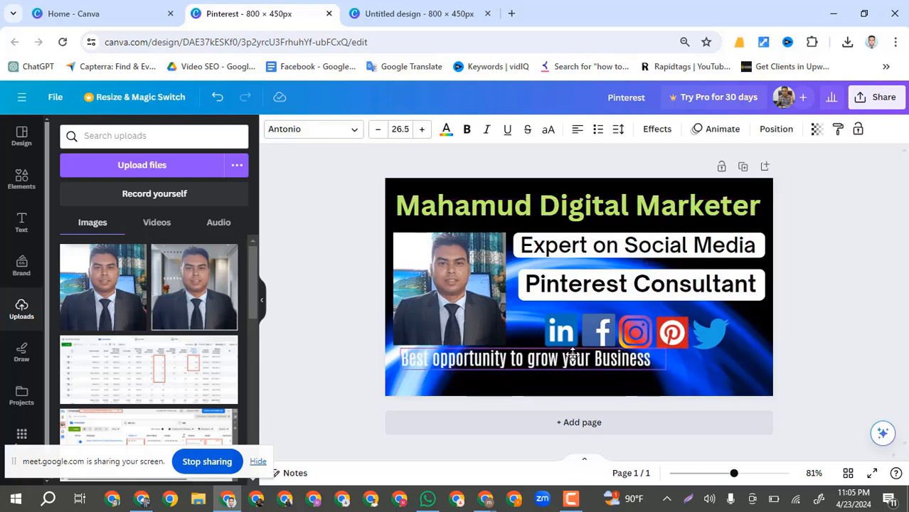
drag(573, 355, 573, 357)
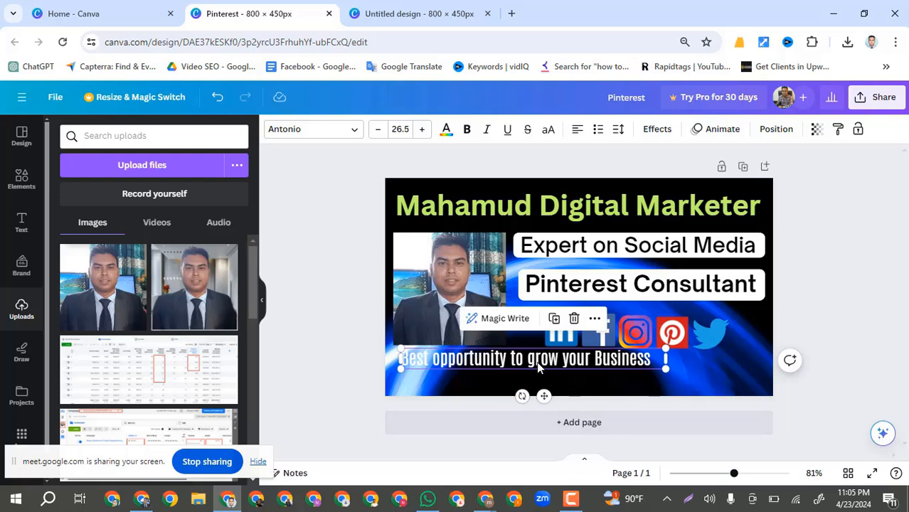
drag(537, 361, 629, 377)
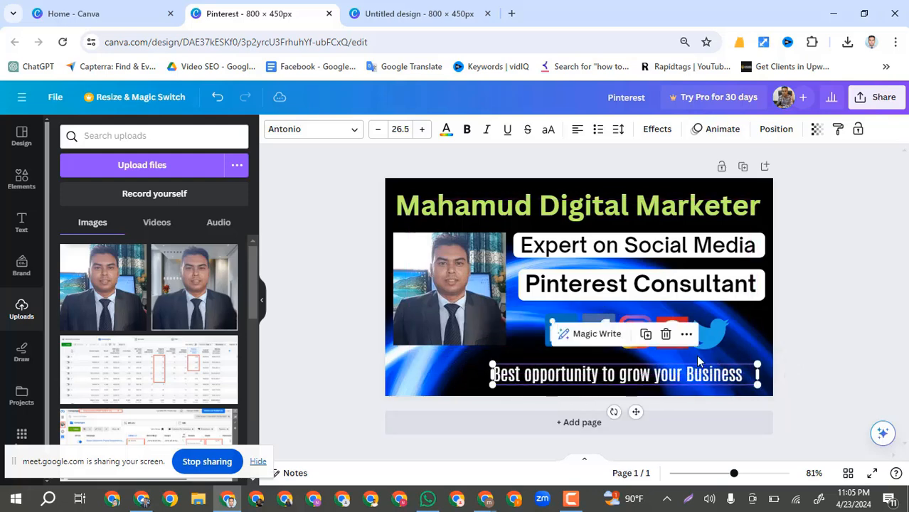
click(745, 345)
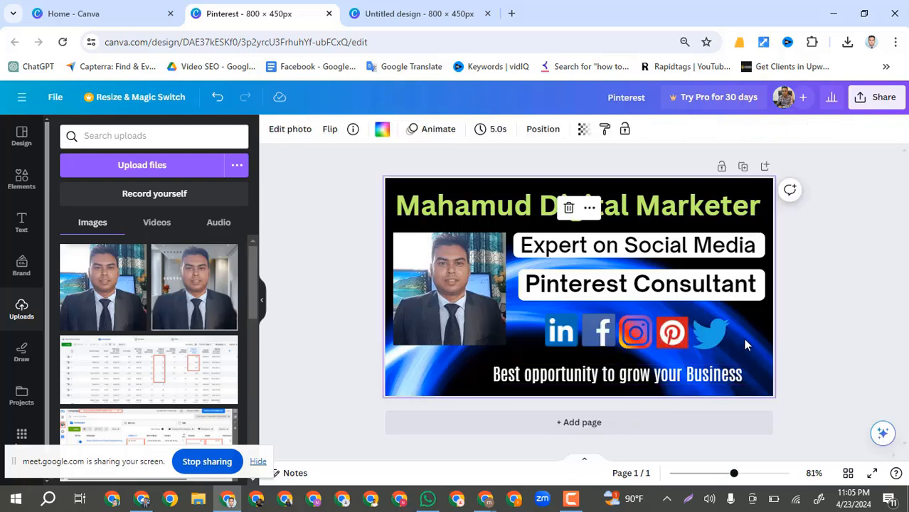
- Shrink the row of five social media icons slightly to leave more space above the tagline
click(567, 342)
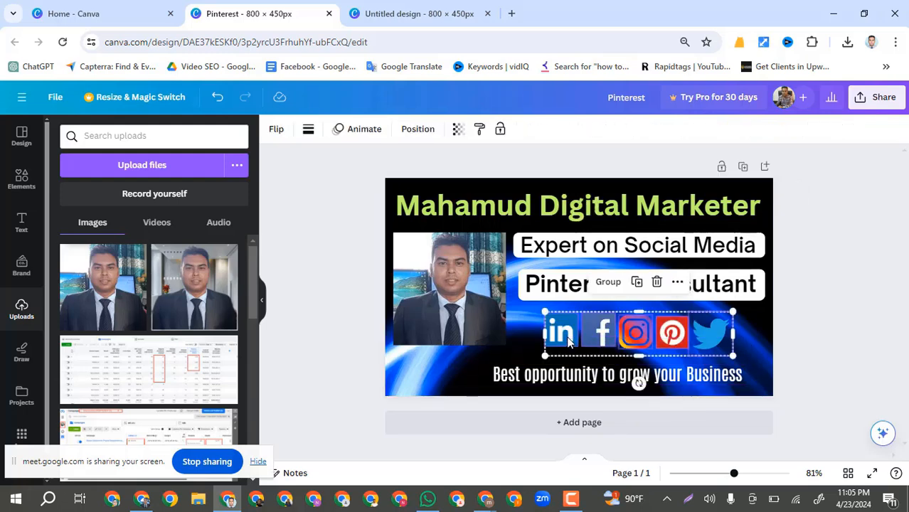
drag(732, 356, 696, 347)
click(735, 336)
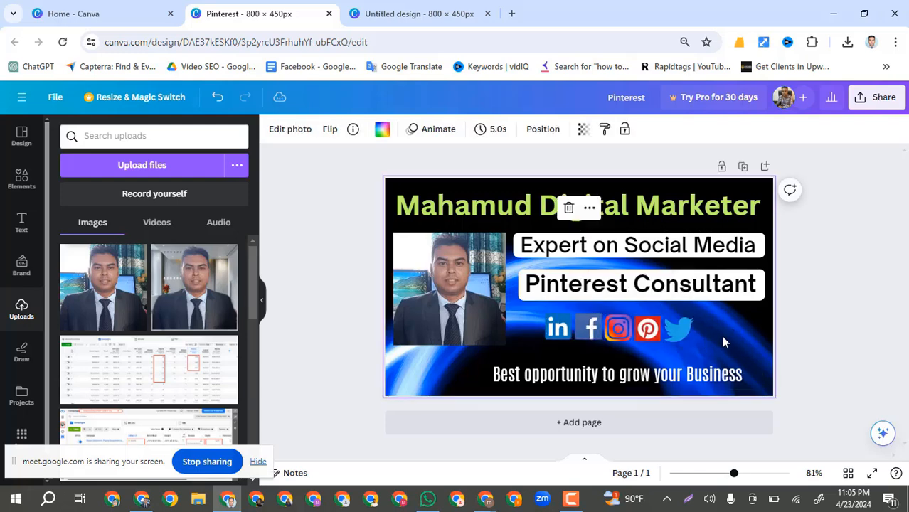
- Add a square shape from the recently used elements and place it in the banner's lower-left corner
click(28, 274)
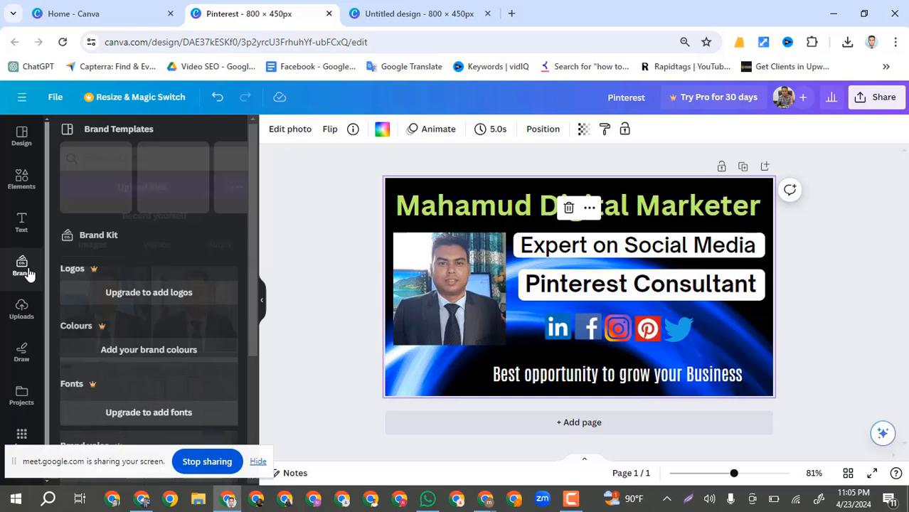
click(17, 175)
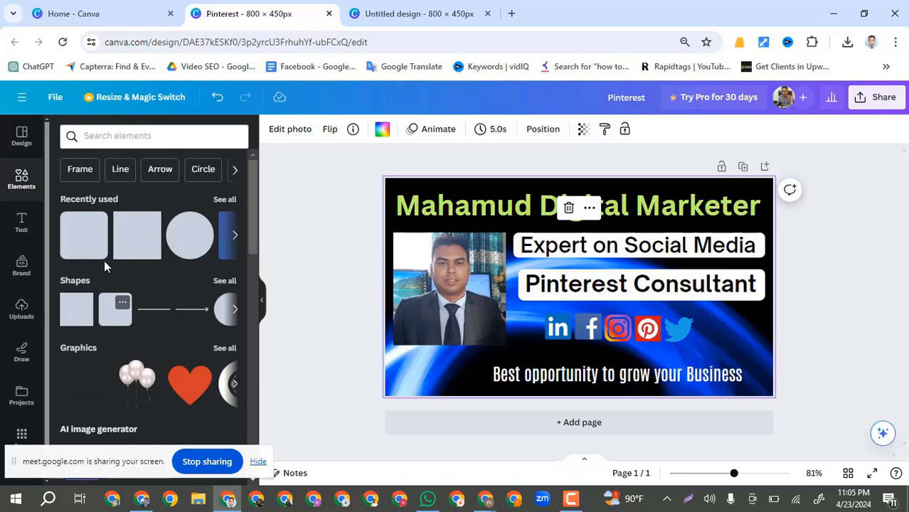
click(139, 247)
click(739, 337)
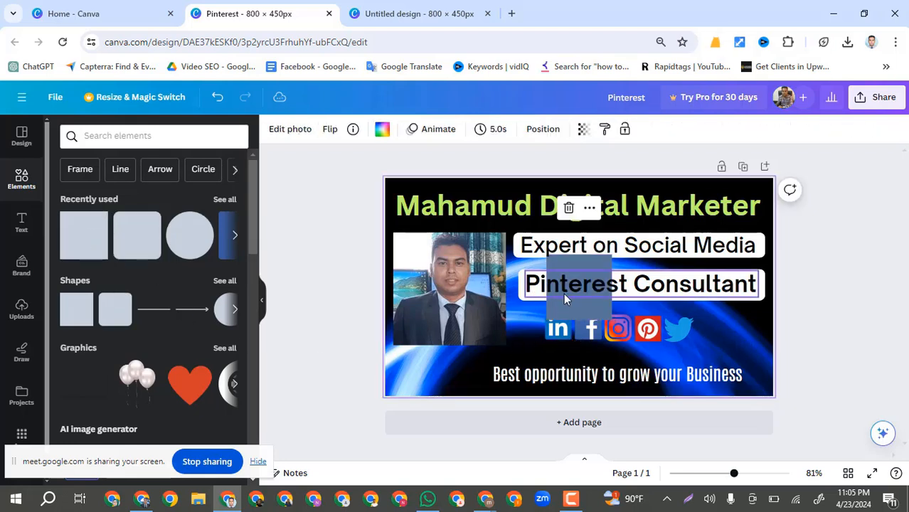
drag(569, 305, 414, 399)
- Nudge the portrait photo up to sit close beneath the green heading
click(450, 279)
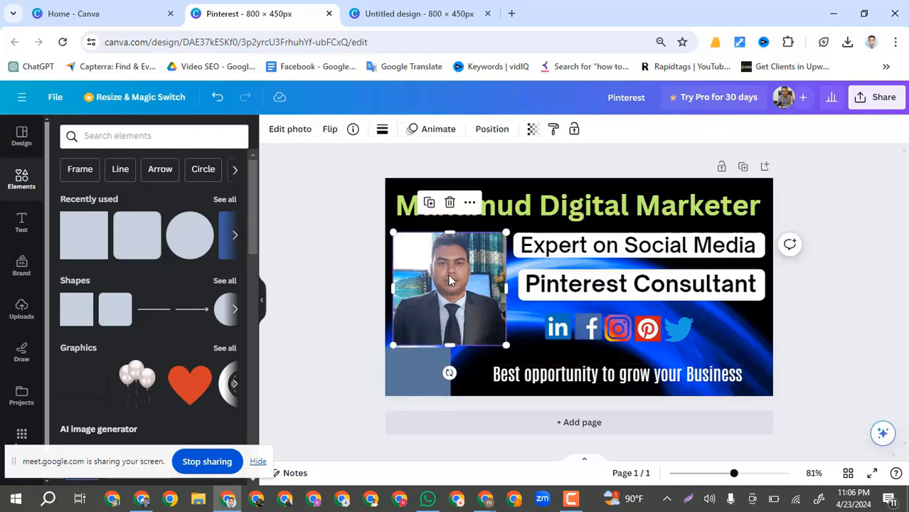
key(Up)
key(Up)
key(Up)
key(Up)
key(Up)
key(Up)
key(Up)
key(Up)
key(Up)
key(Up)
key(Up)
key(Up)
key(Up)
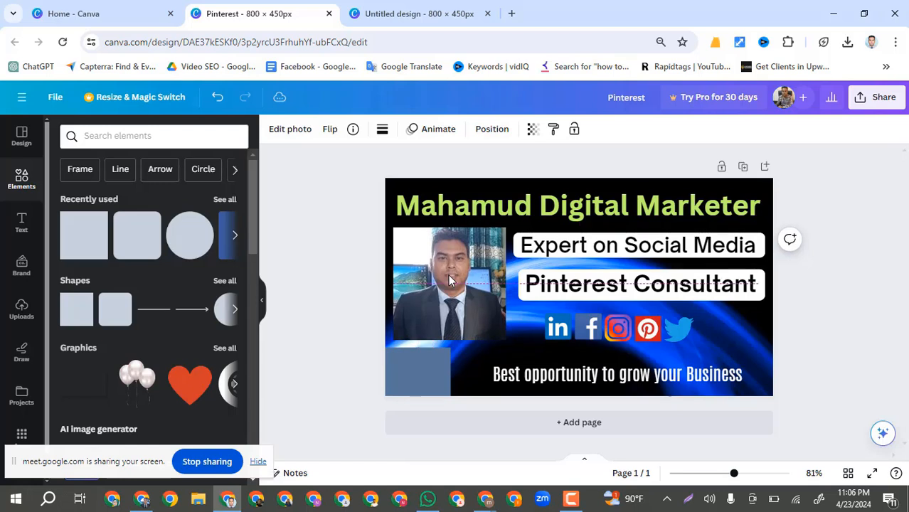
key(Up)
key(Up)
key(Up)
key(Up)
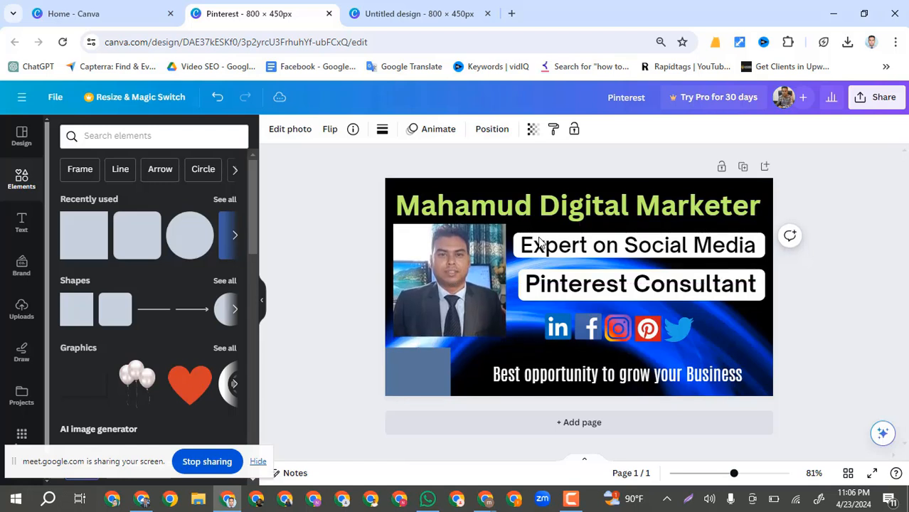
- Nudge the green heading slightly up towards the banner's upper edge, away from the portrait photo
click(592, 205)
key(Up)
key(Up)
key(Up)
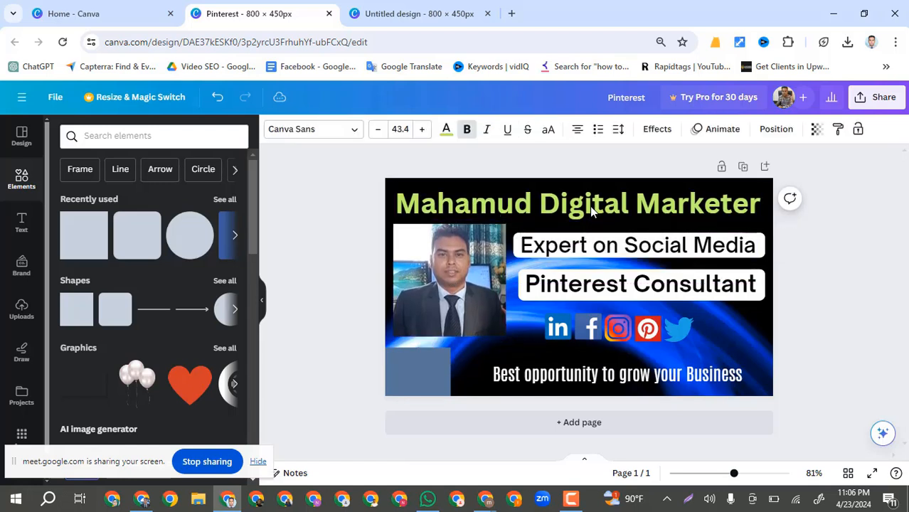
key(Up)
key(Up)
key(Up)
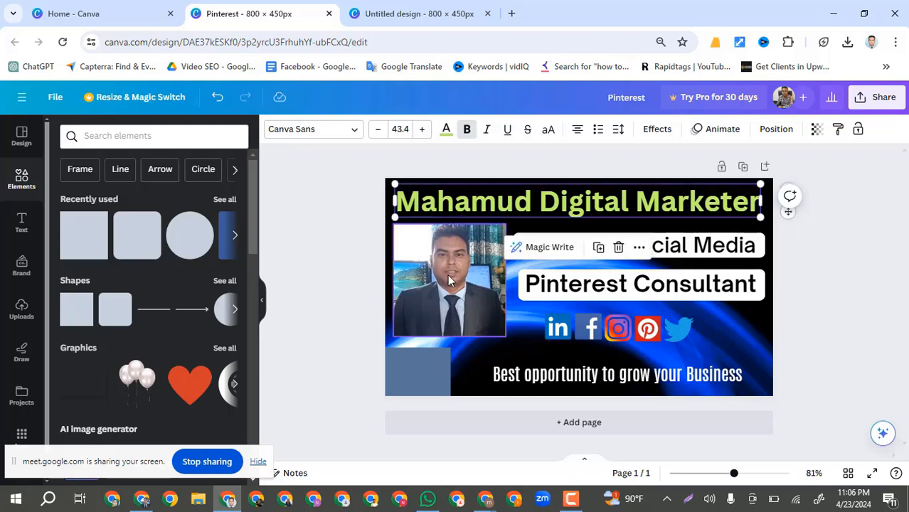
click(447, 280)
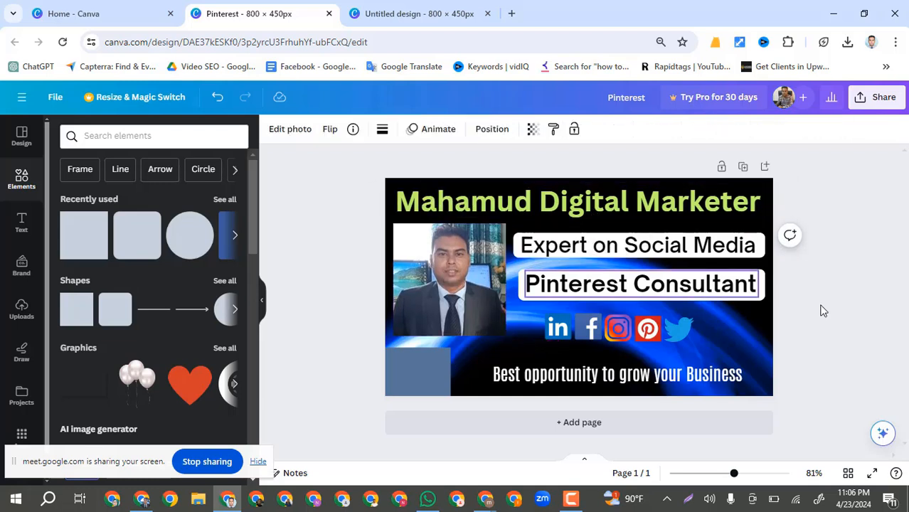
- Shift the white box behind the "Pinterest Consultant" text slightly left
click(770, 319)
drag(767, 322, 636, 247)
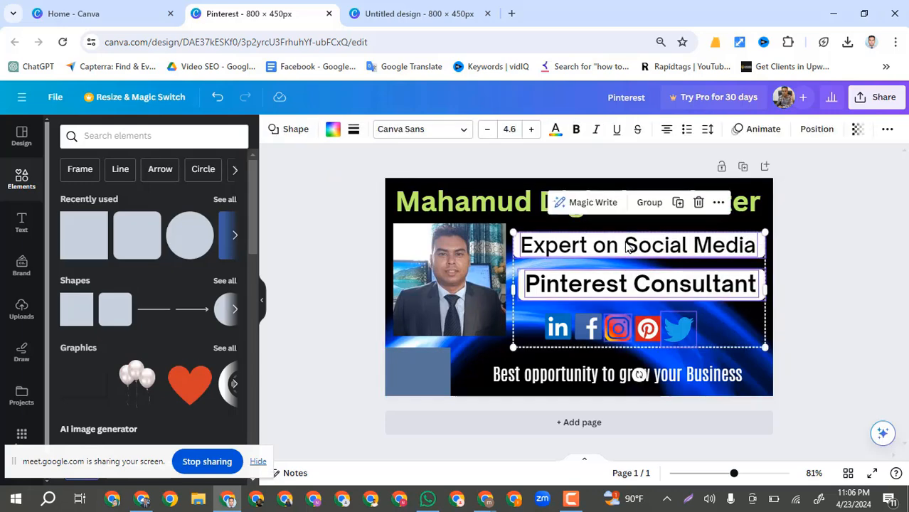
click(730, 362)
click(763, 299)
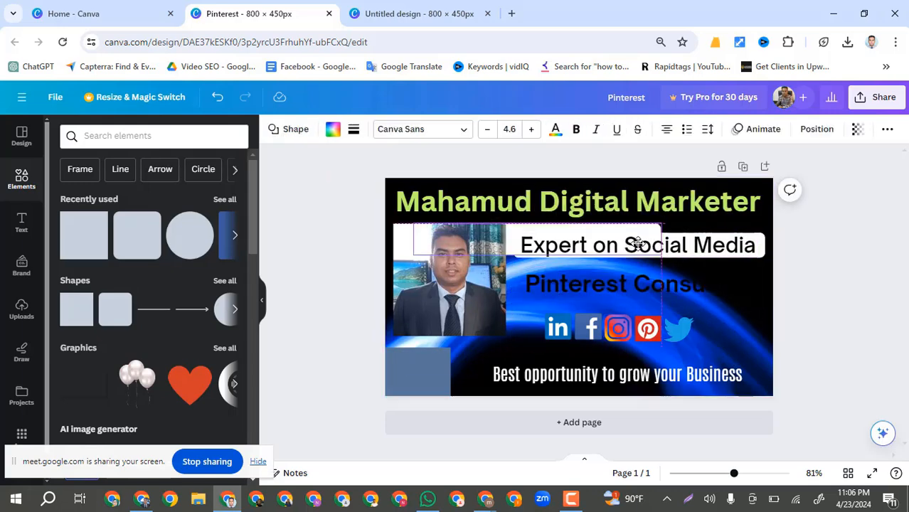
drag(759, 296, 760, 298)
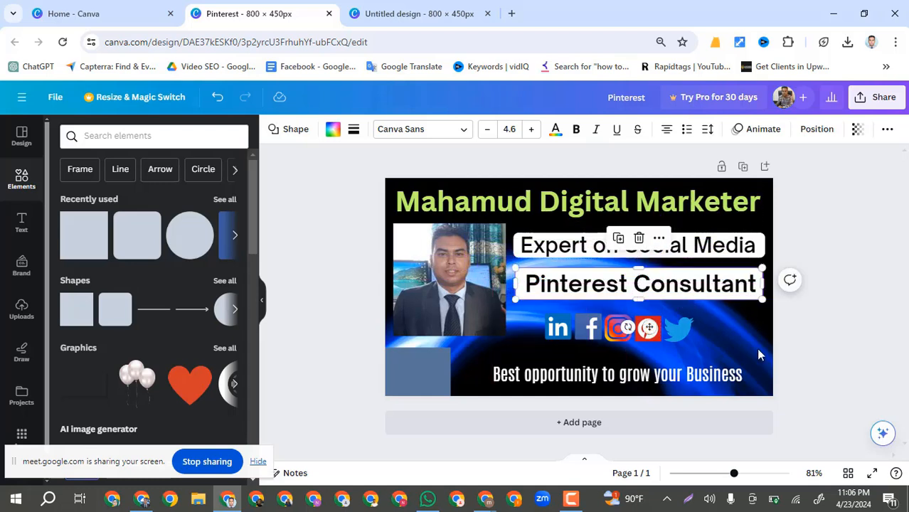
click(737, 338)
drag(718, 336, 549, 329)
- Stretch the blue-grey square into a wide, flatter bar and align it directly below the portrait photo
click(427, 380)
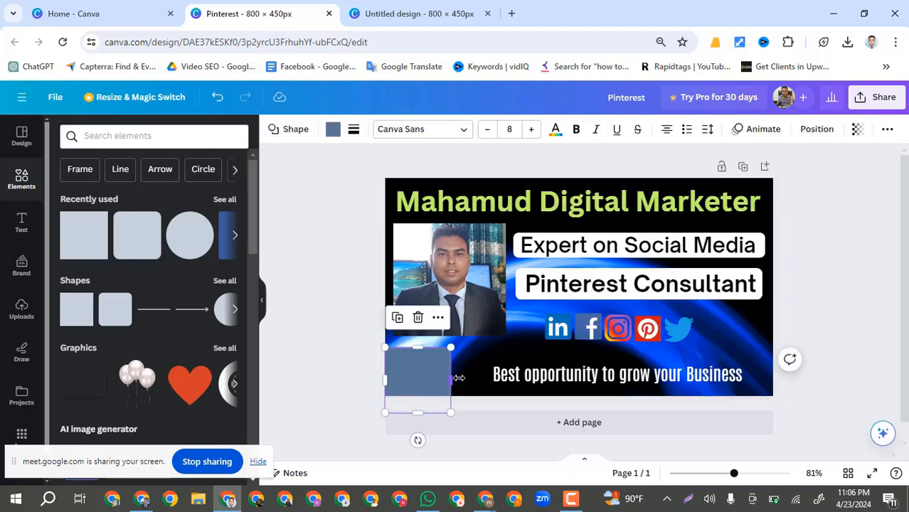
drag(458, 377, 546, 375)
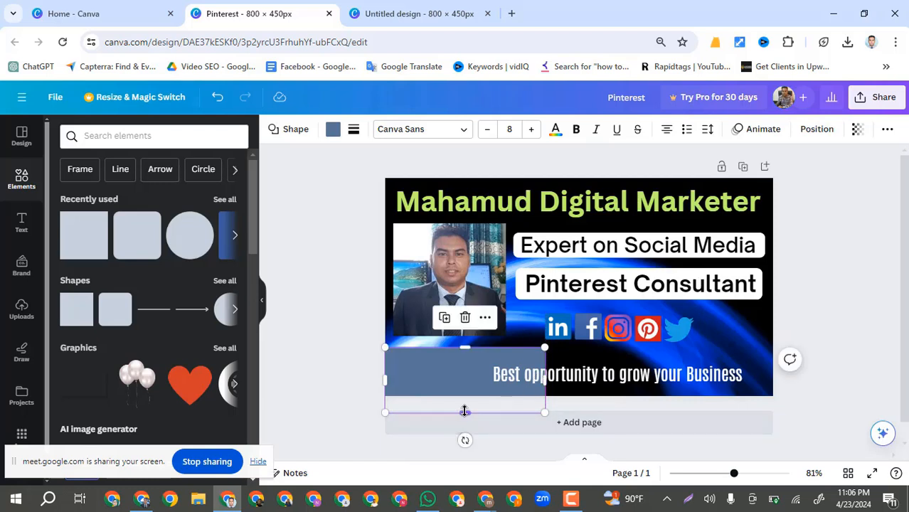
drag(464, 412, 472, 362)
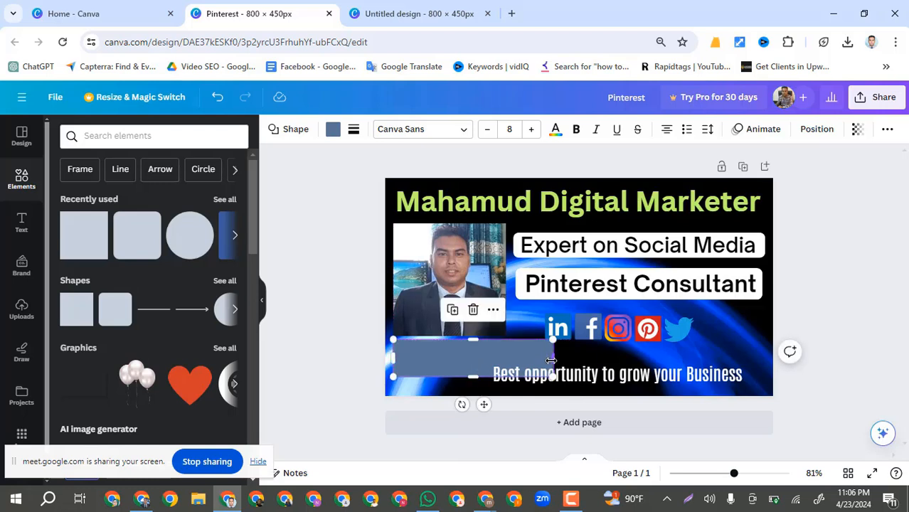
drag(550, 360, 542, 360)
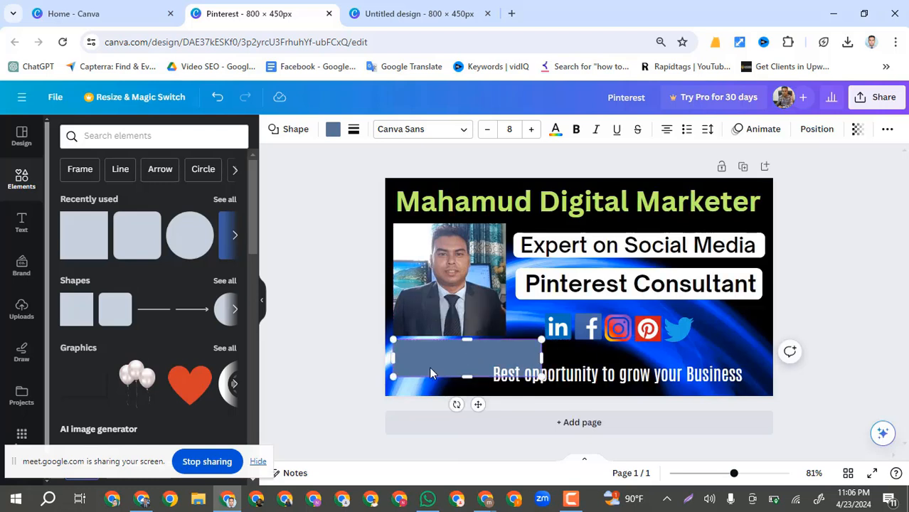
click(445, 380)
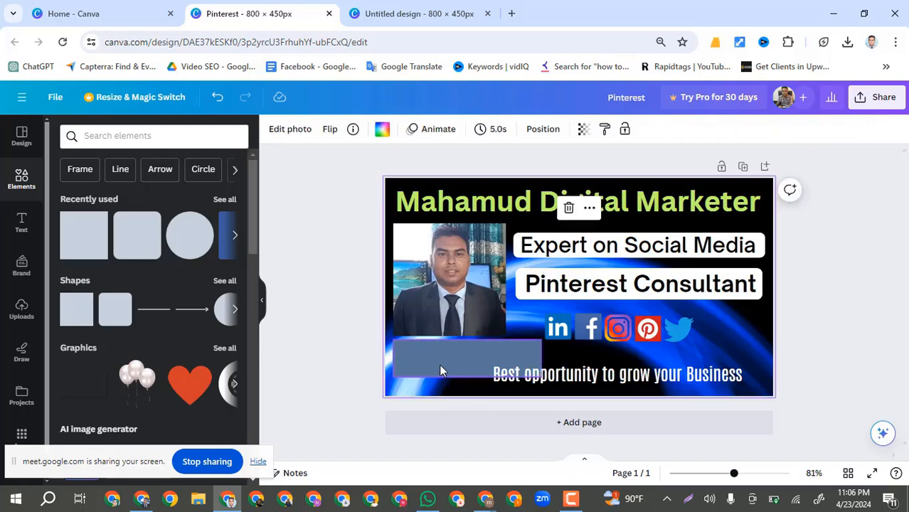
- Change the fill colour of the bar below the portrait photo to white
click(440, 370)
click(333, 129)
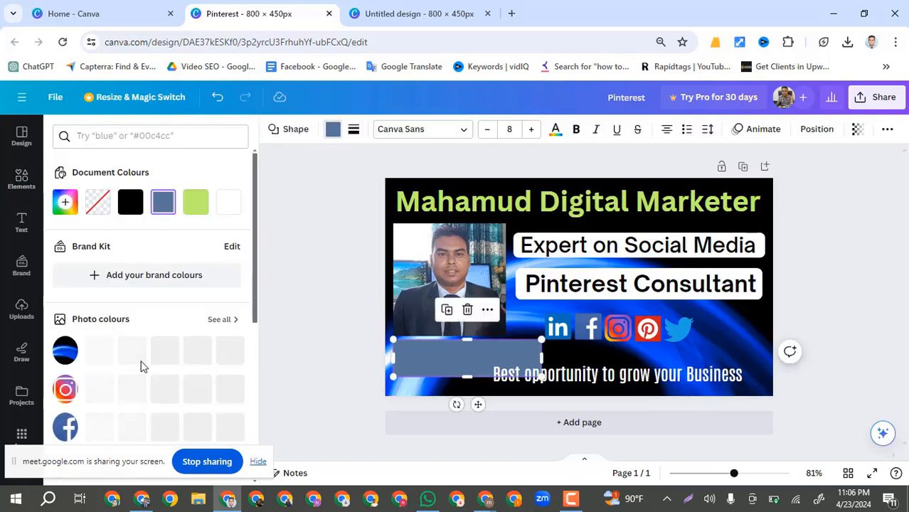
scroll(143, 367, down, 2)
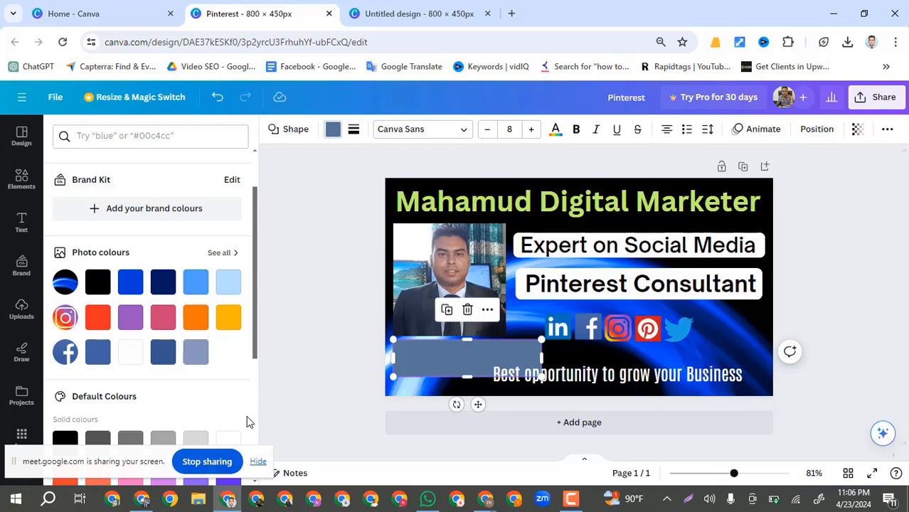
click(229, 439)
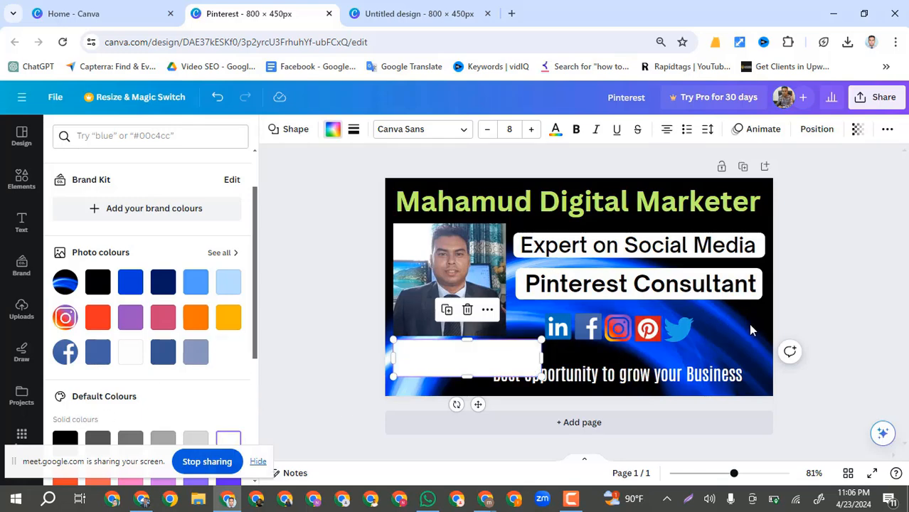
- Try to move the row of five social media icons onto the white bar below the portrait photo
click(727, 345)
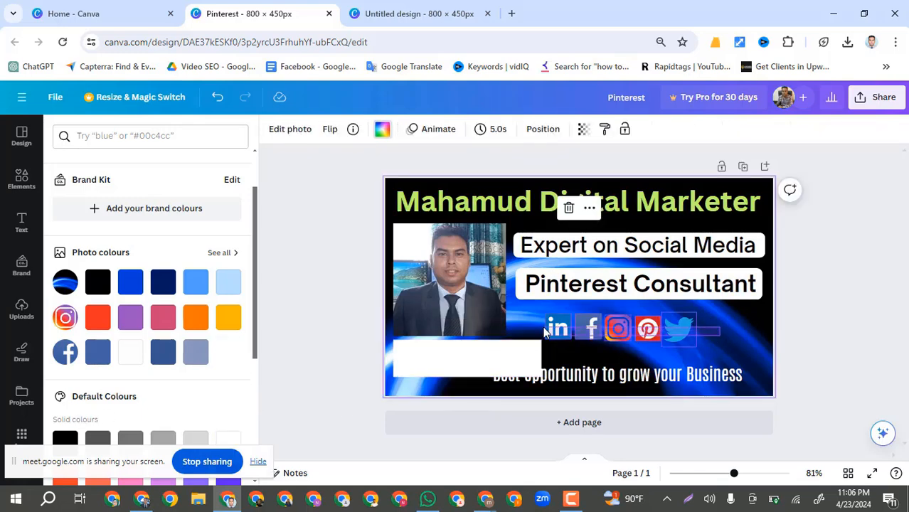
click(642, 336)
drag(640, 340, 496, 362)
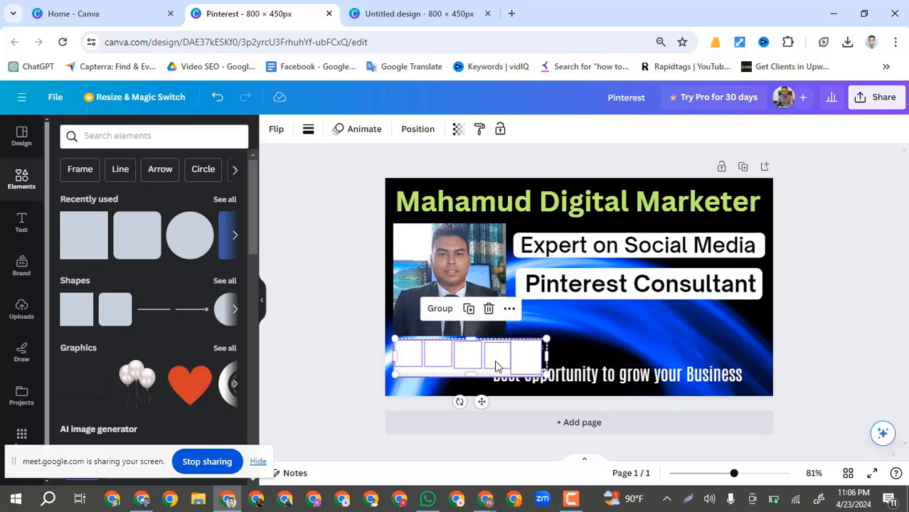
key(ctrl+z)
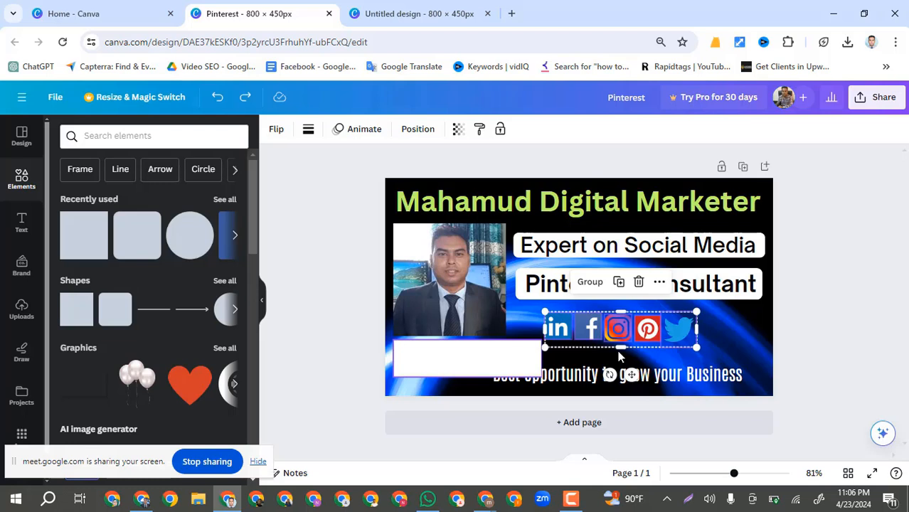
click(726, 348)
- Move the white bar from below the portrait photo over the social media icons, at about X 310 px and Y 278 px
click(521, 361)
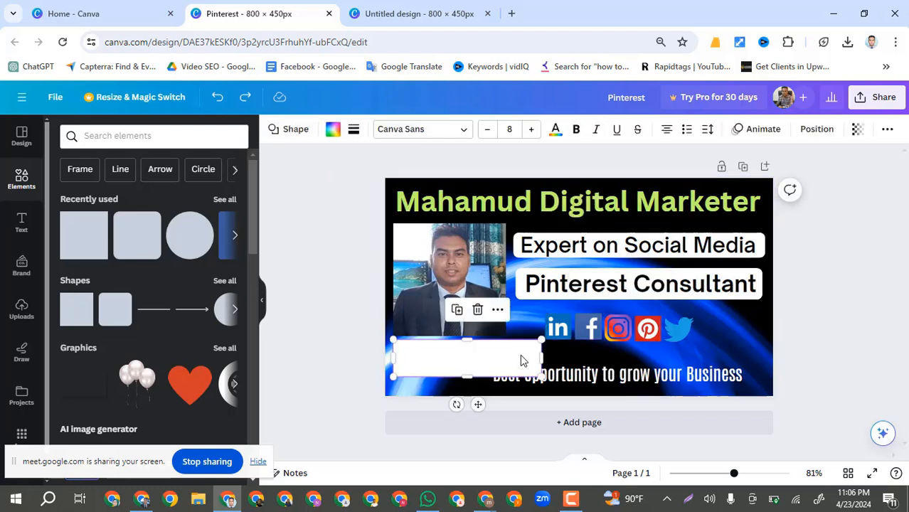
drag(521, 362, 710, 328)
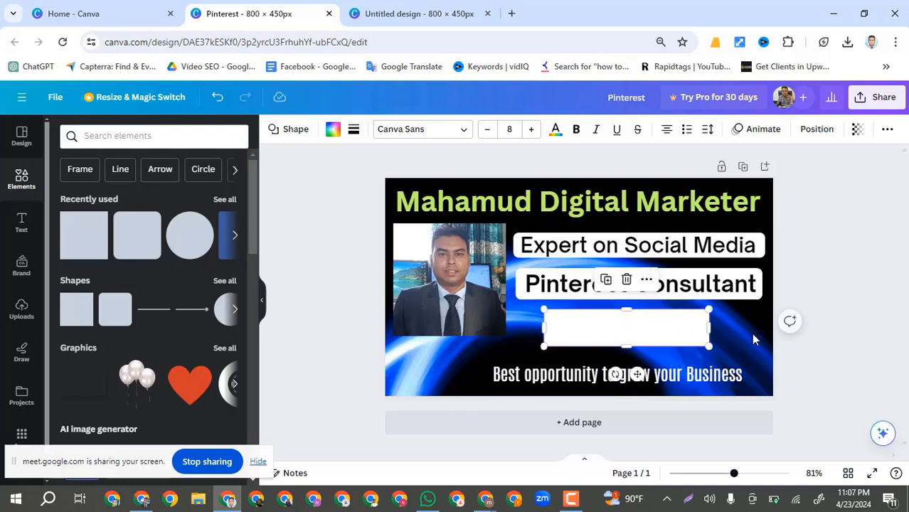
click(754, 337)
drag(644, 338, 636, 336)
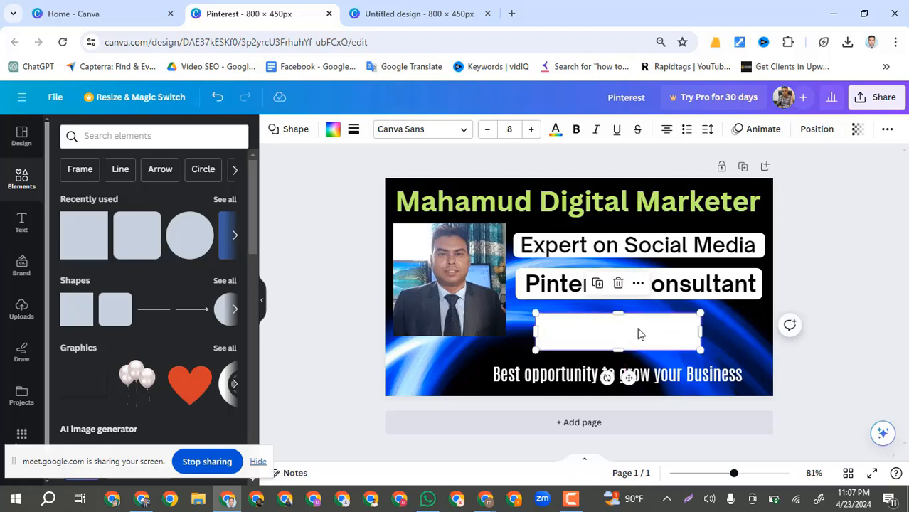
- Send the white bar backward in the layer order until it sits behind all five social media icons
click(825, 128)
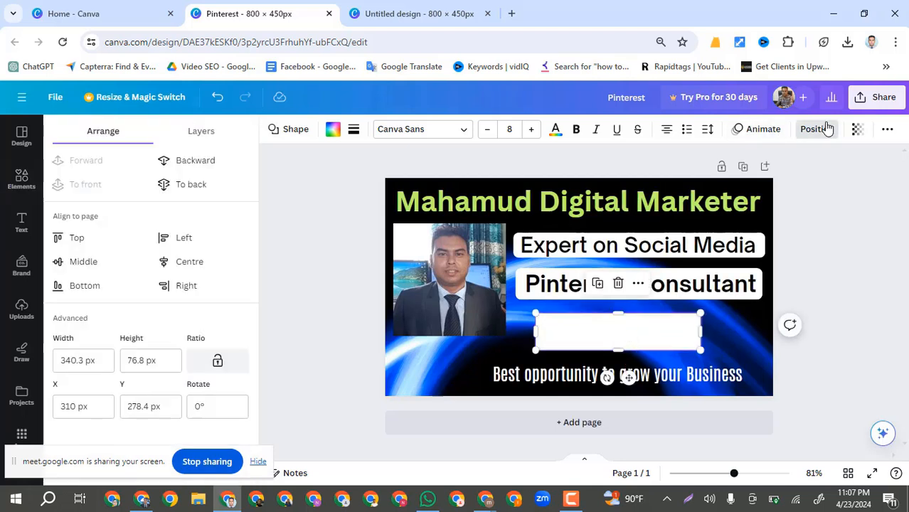
click(209, 163)
click(209, 163)
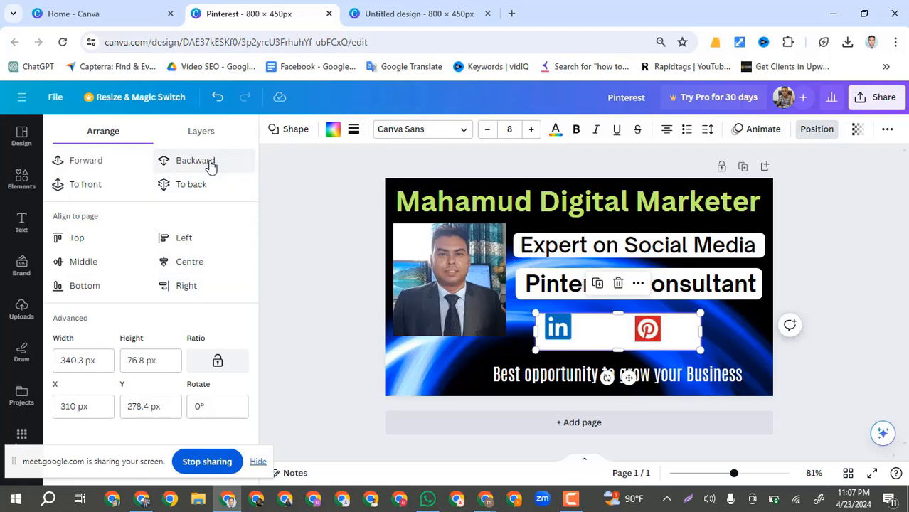
click(210, 164)
click(210, 163)
click(209, 164)
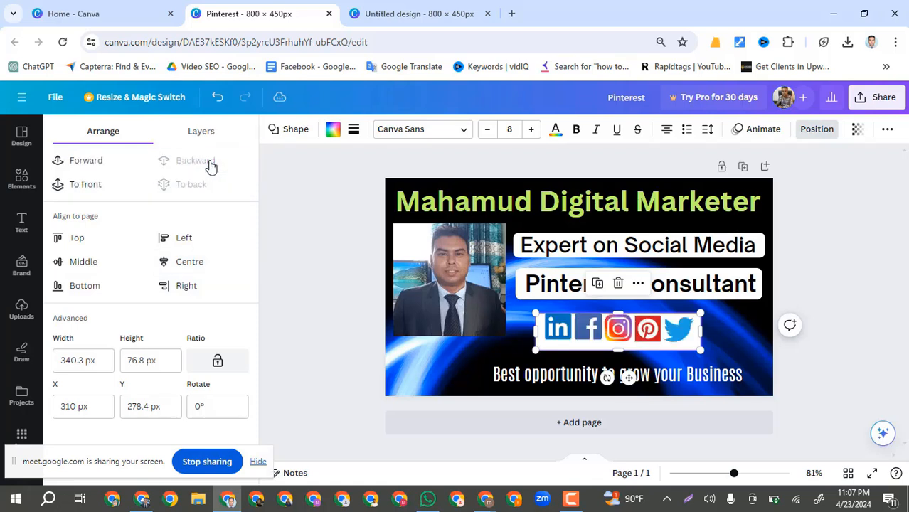
click(758, 338)
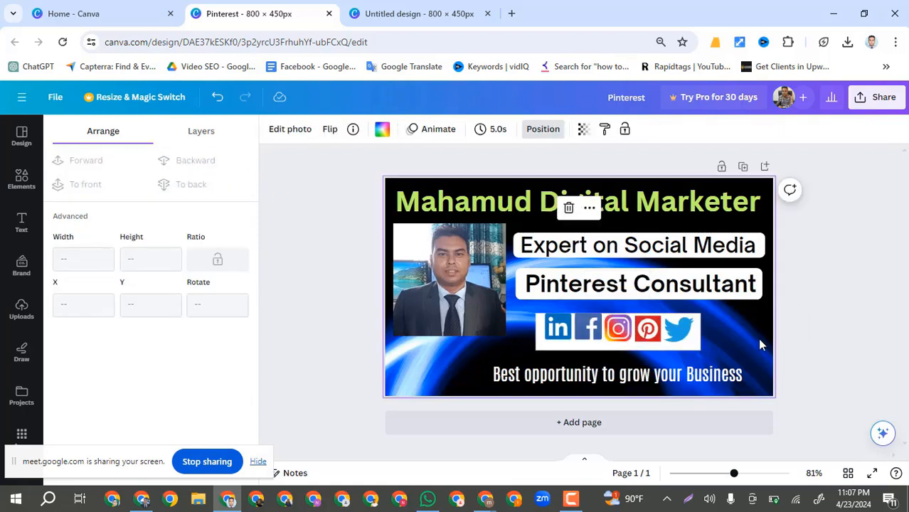
- Extend the white bar's upper edge upward above the social media icons, making it about 92 px high
click(694, 349)
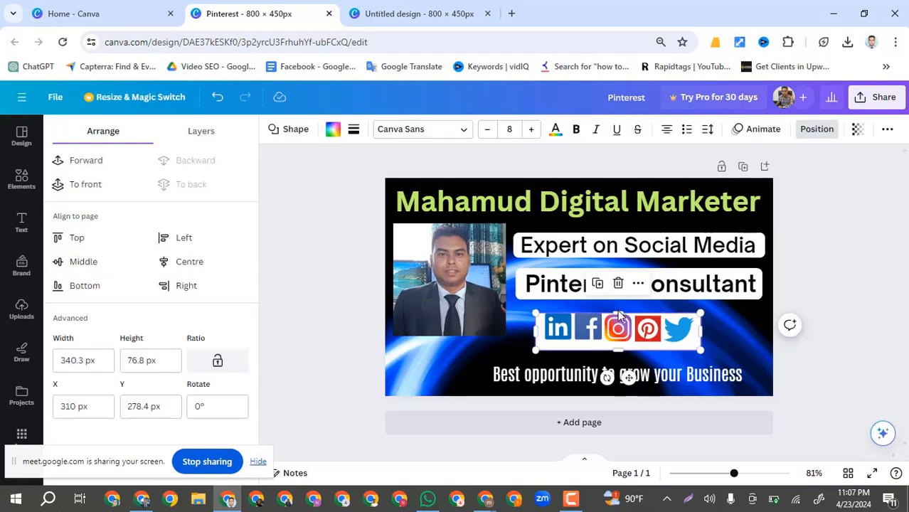
drag(619, 311, 618, 304)
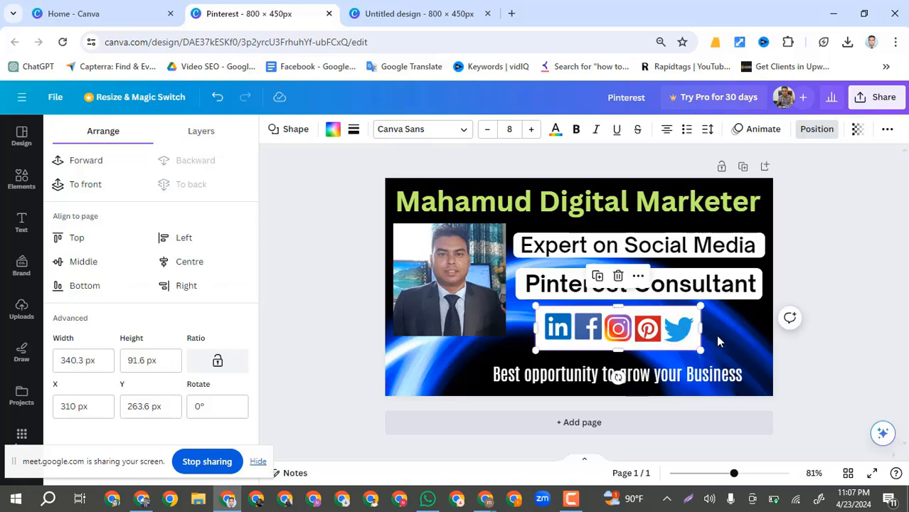
click(725, 343)
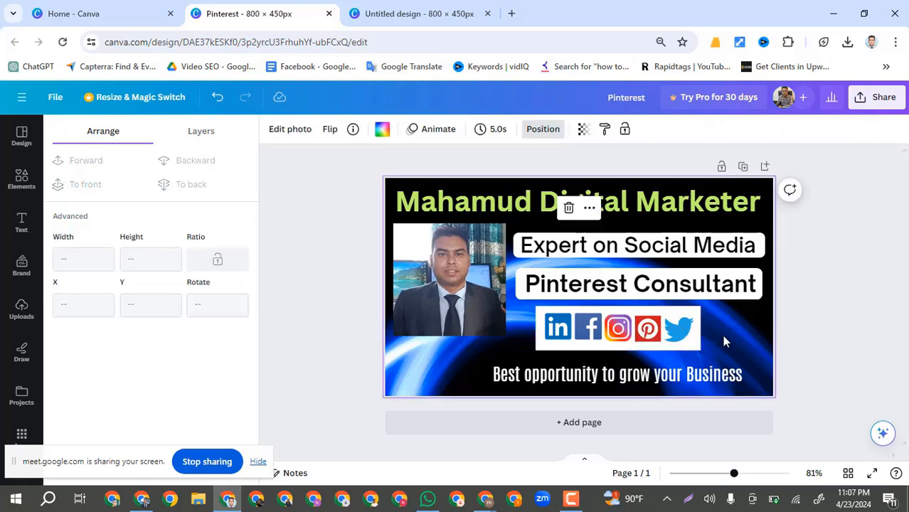
- Select the five social media icons together with the white bar behind them
drag(724, 326, 518, 331)
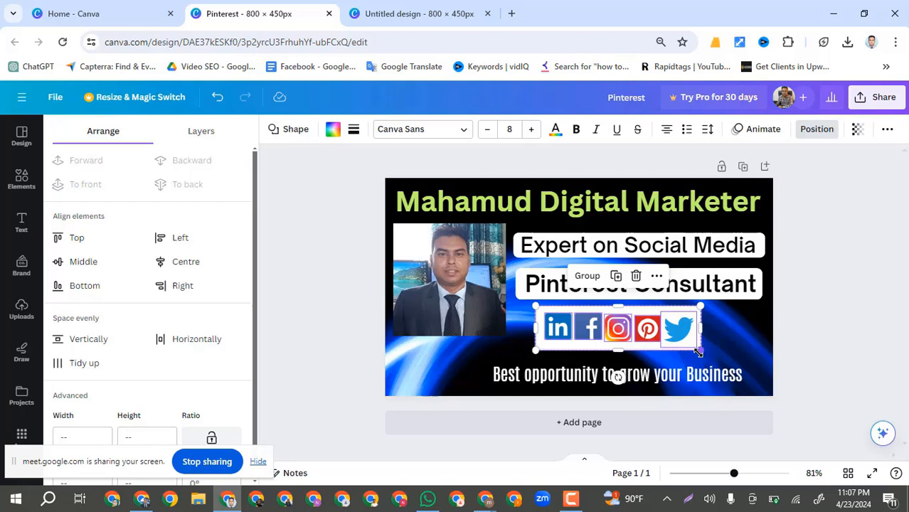